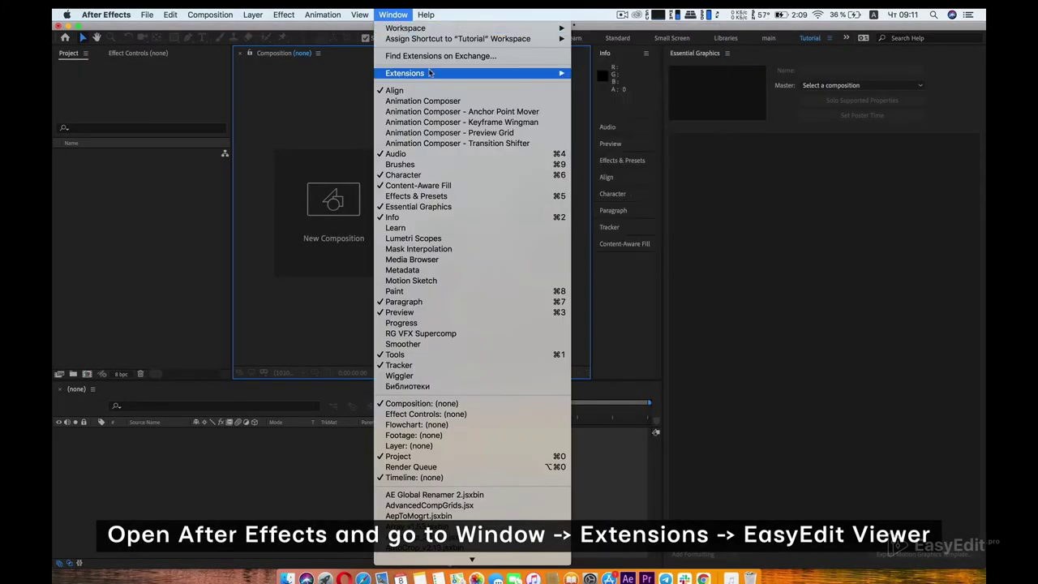
Step: Load the Youtube Pack Influence .install.ev file into EasyEdit Viewer and start entering the purchase code
mouse_move(431, 72)
click(665, 96)
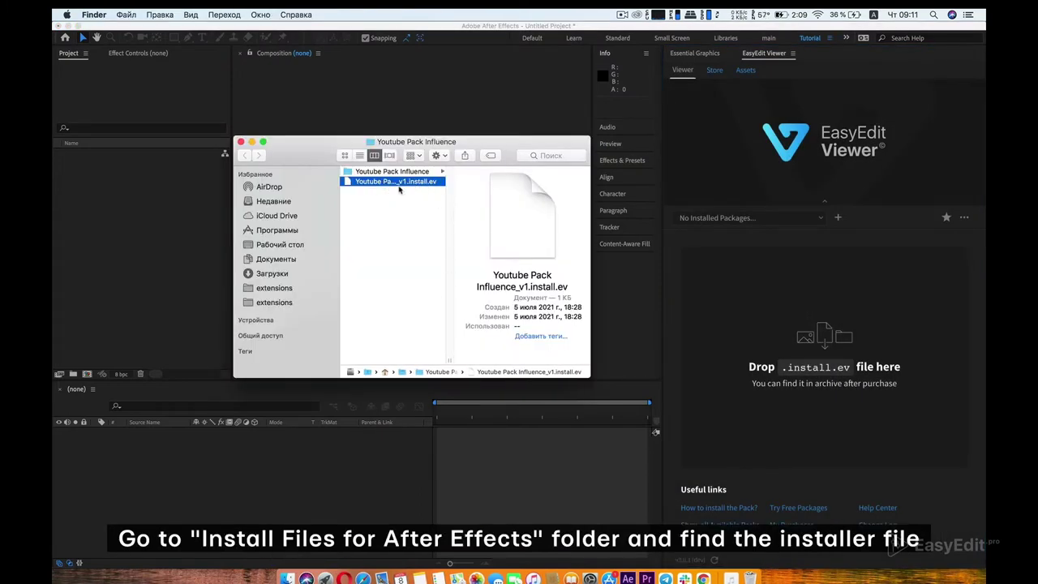
drag(398, 188, 772, 349)
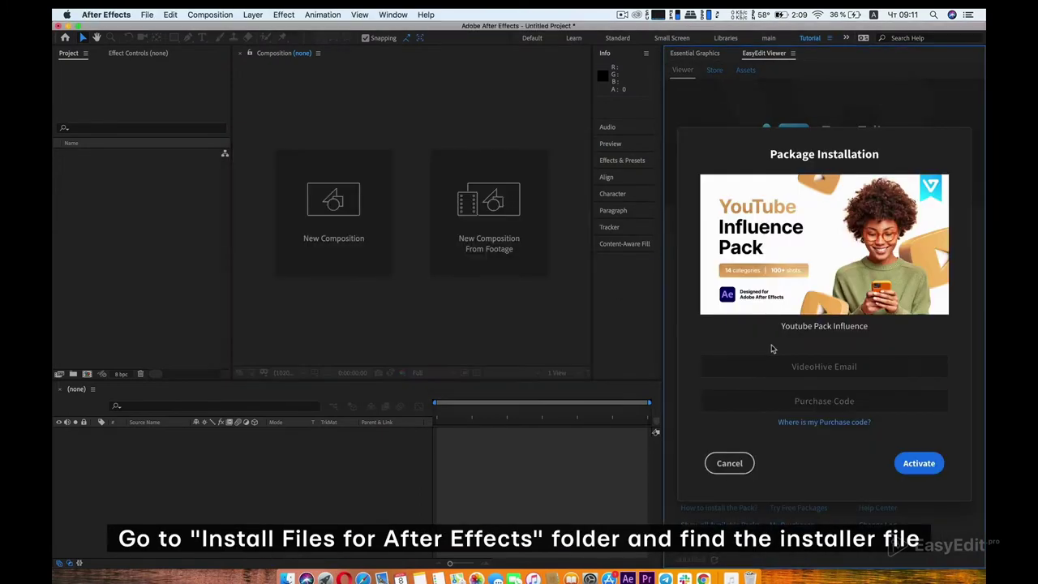
click(728, 463)
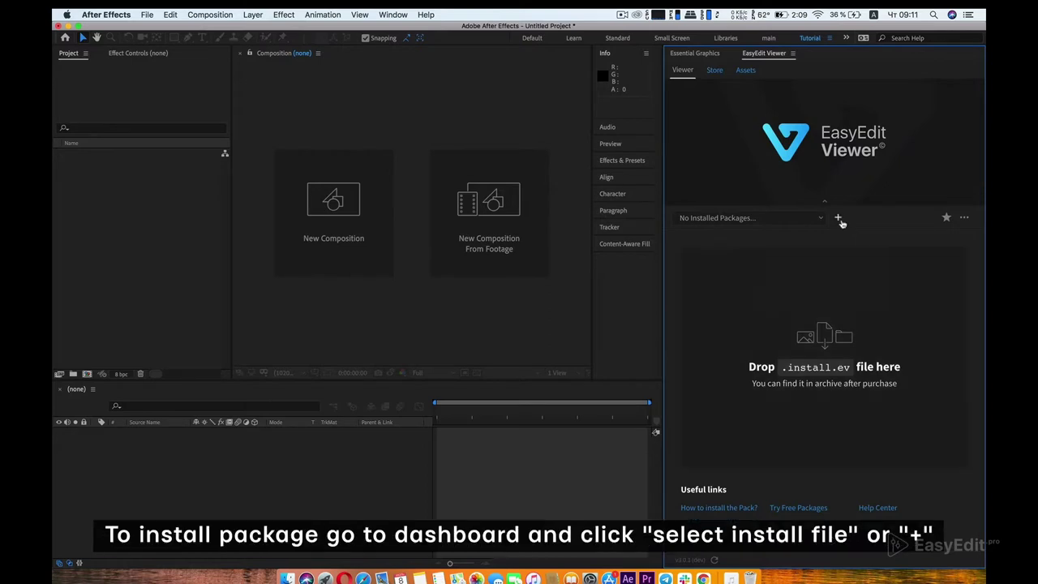
click(839, 220)
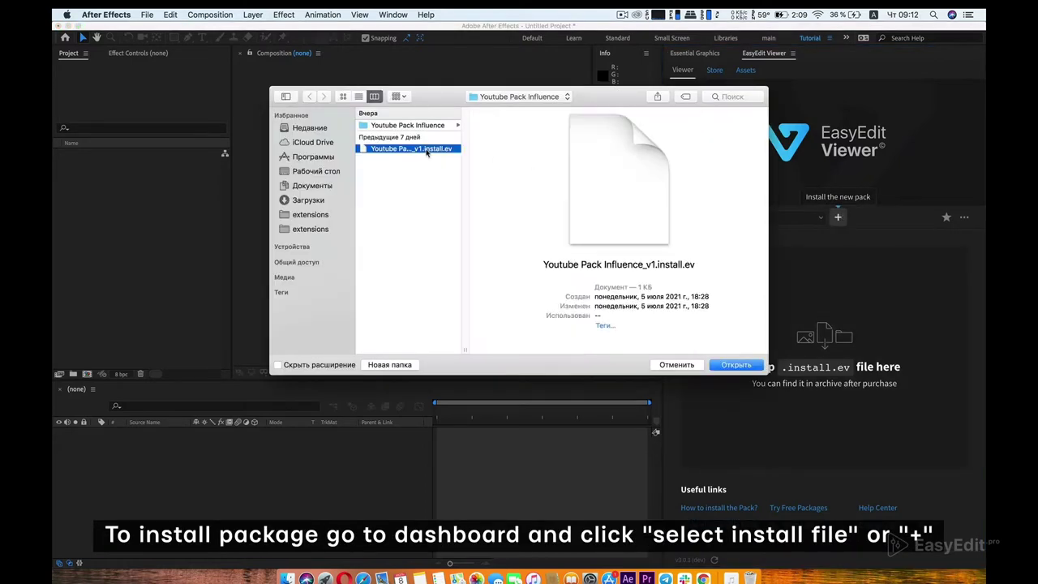
click(736, 366)
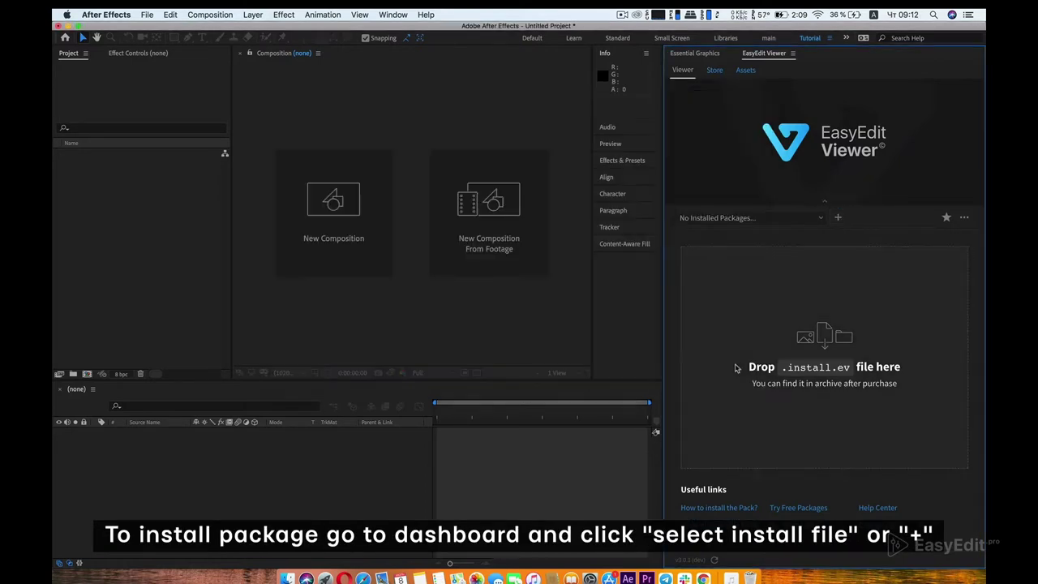
click(808, 396)
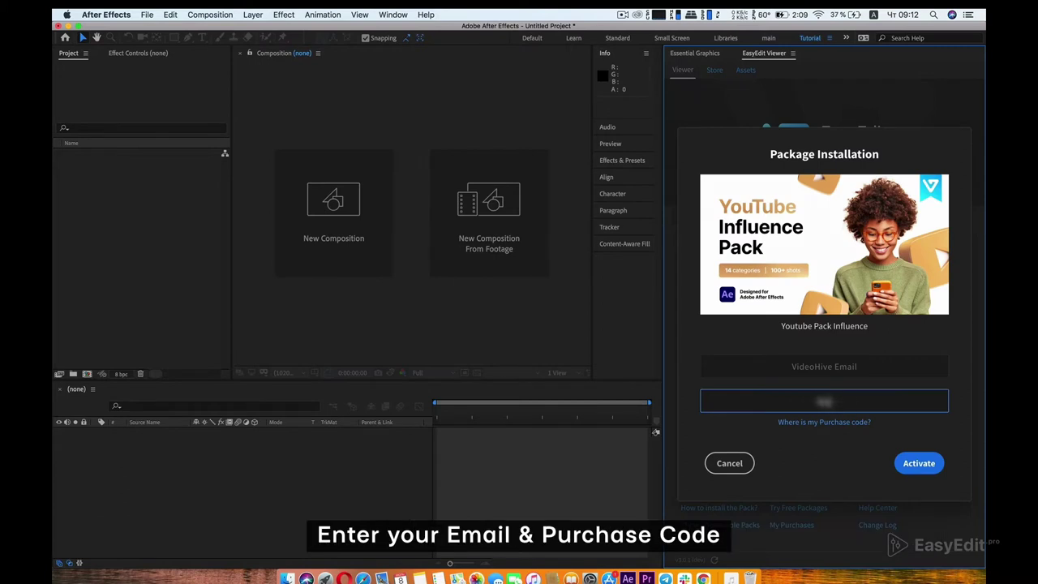
click(919, 463)
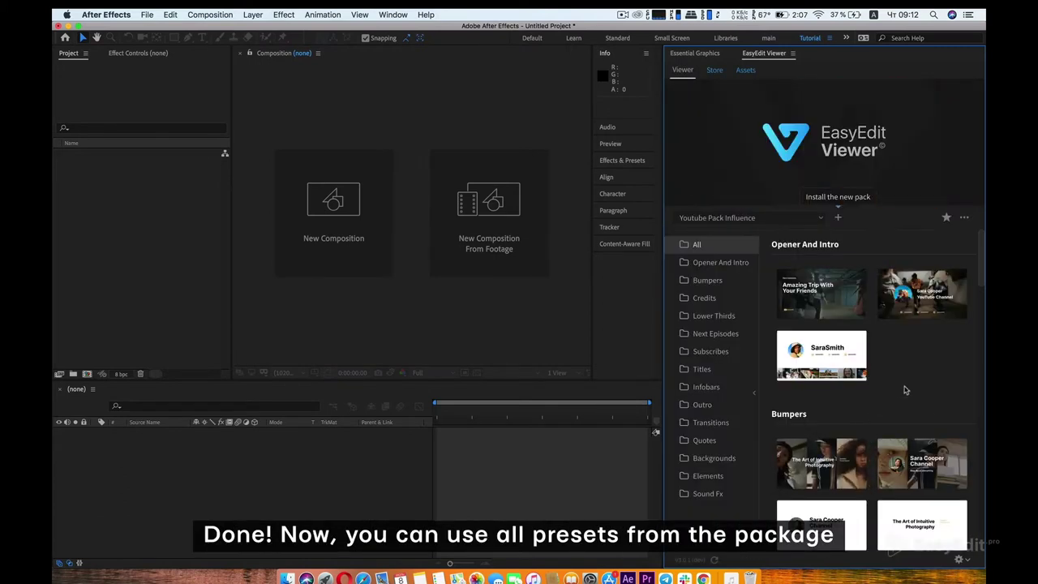
click(819, 219)
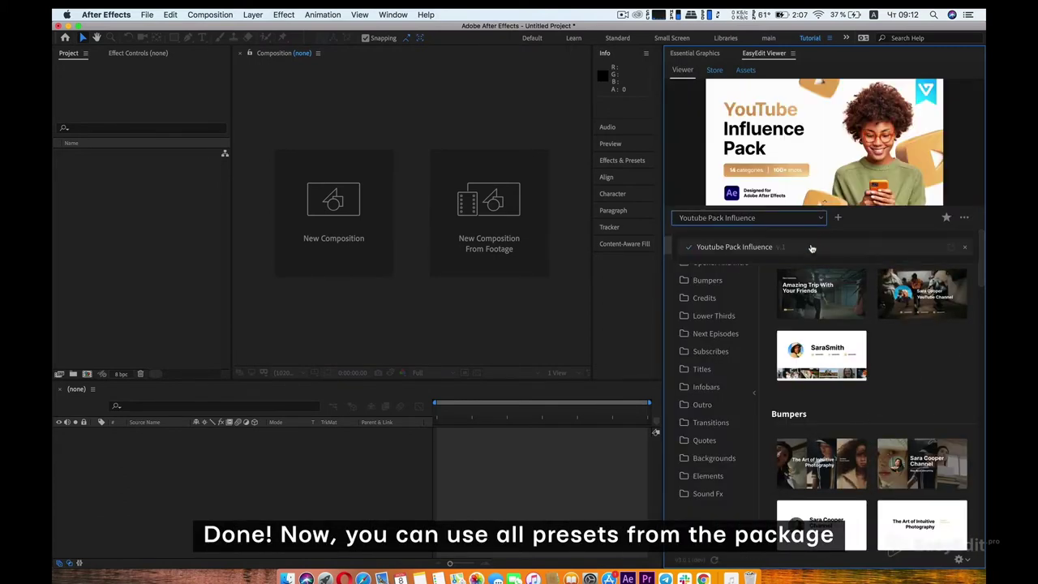
click(813, 247)
click(823, 202)
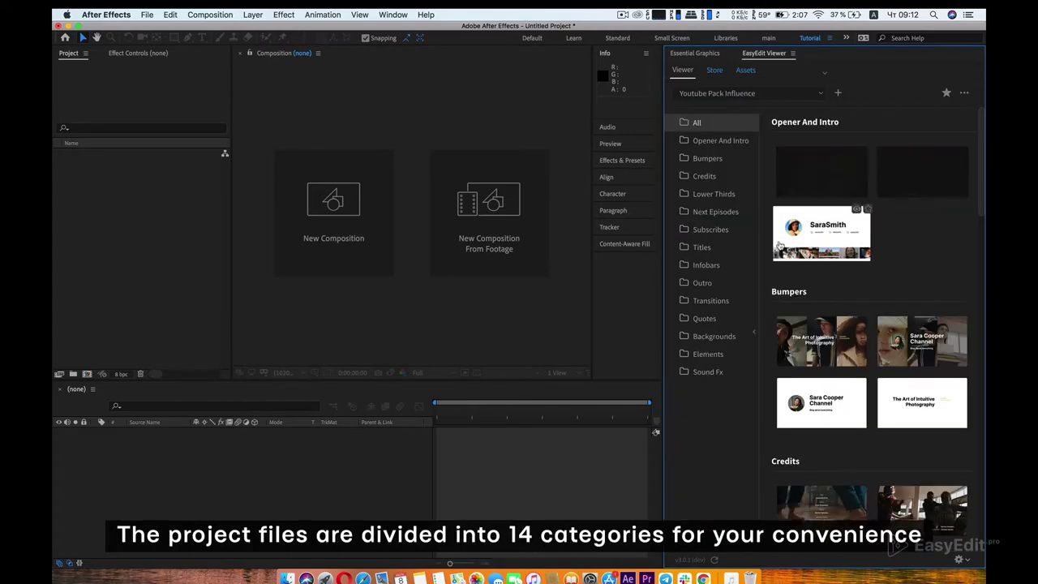
click(752, 333)
scroll(975, 292, down, 15)
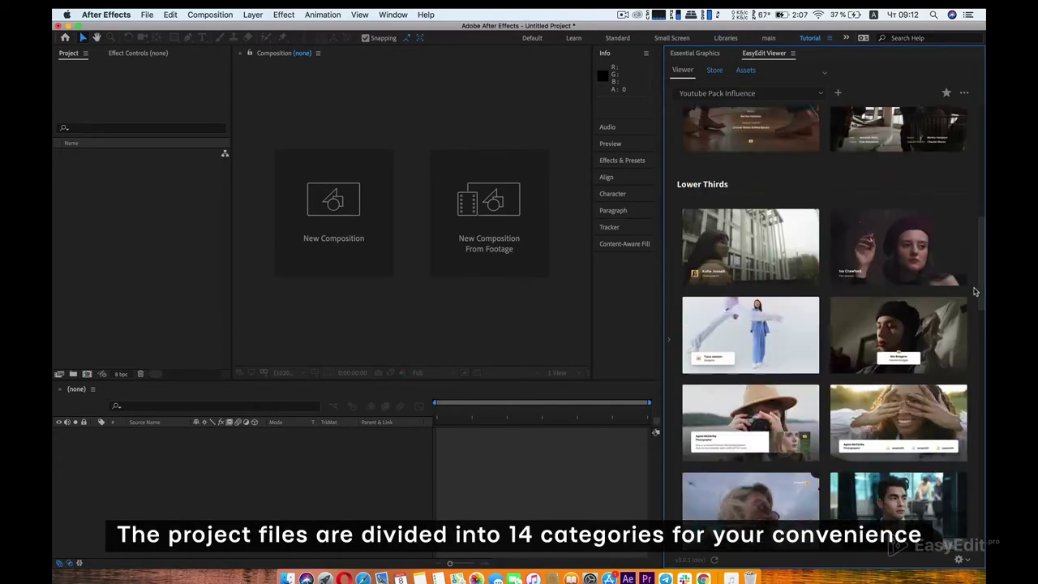
scroll(975, 292, down, 10)
scroll(975, 290, down, 10)
scroll(975, 288, down, 10)
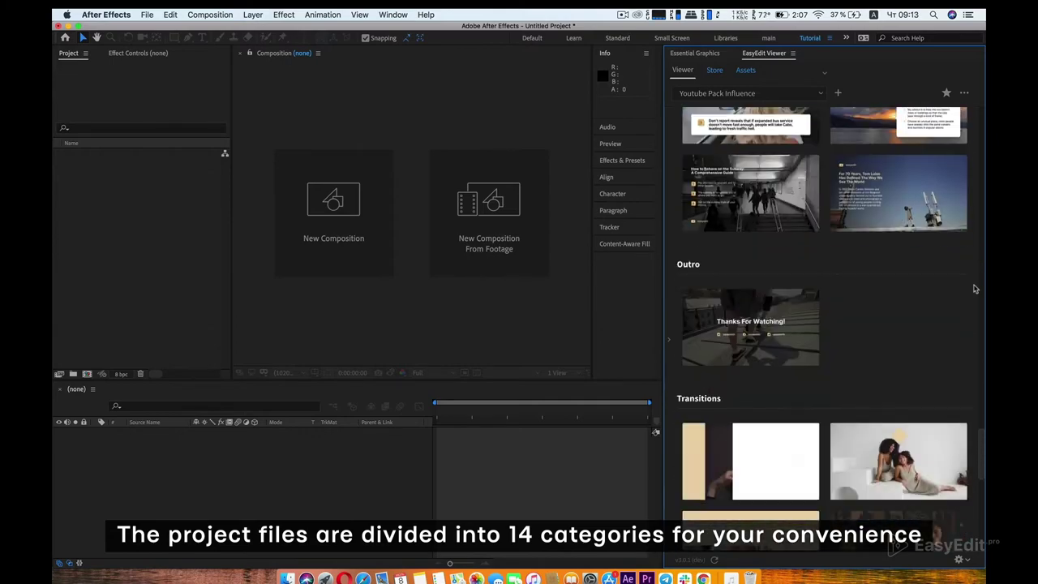
scroll(976, 286, down, 10)
scroll(975, 285, down, 10)
scroll(975, 285, down, 10)
scroll(975, 285, down, 10)
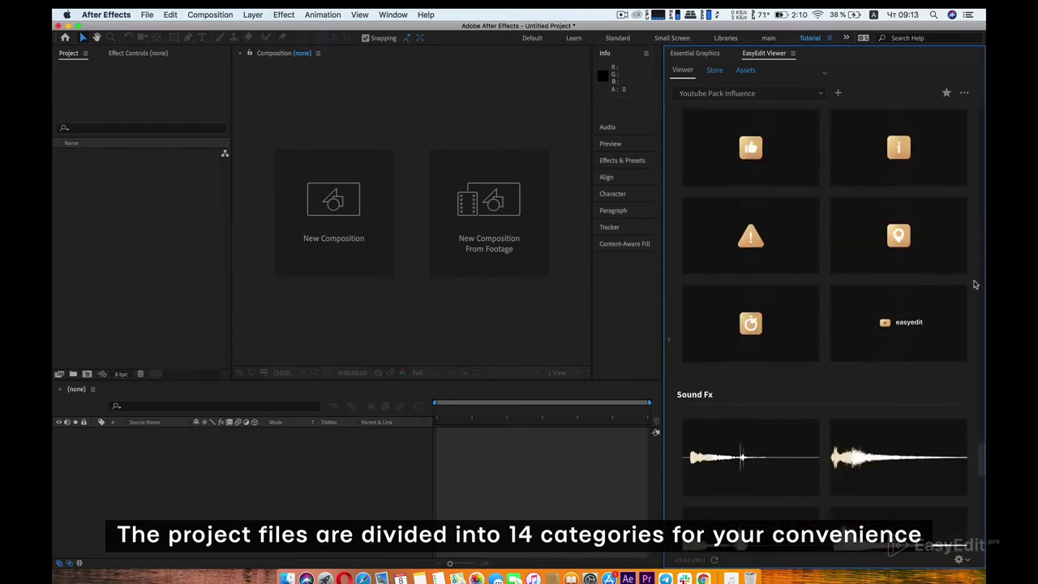
scroll(975, 284, down, 10)
scroll(975, 283, up, 20)
scroll(976, 284, up, 20)
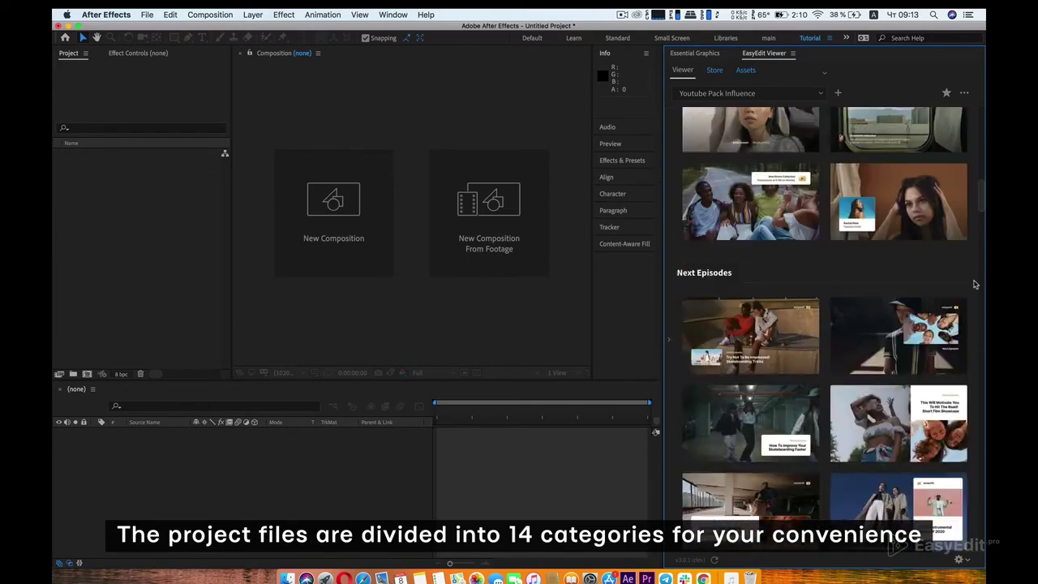
scroll(976, 284, up, 15)
scroll(976, 283, up, 5)
click(823, 73)
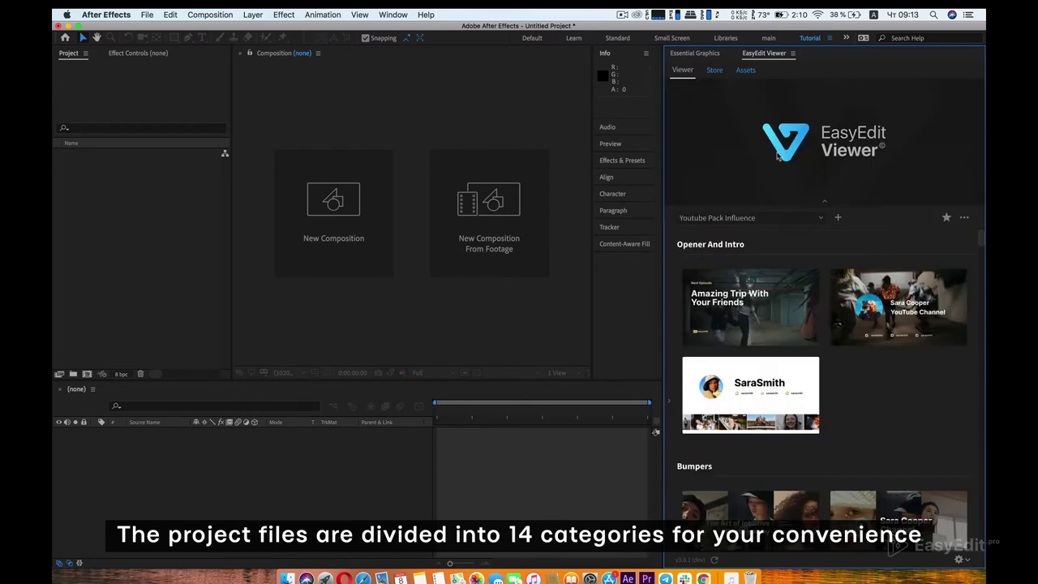
click(669, 406)
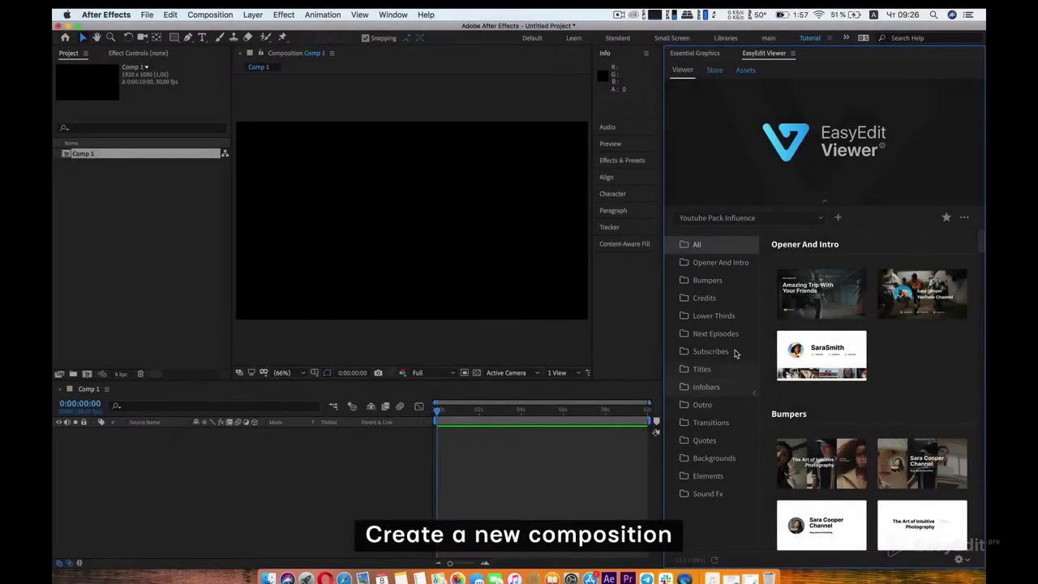
Step: Filter the EasyEdit Viewer to show only the Next Episodes presets
click(726, 334)
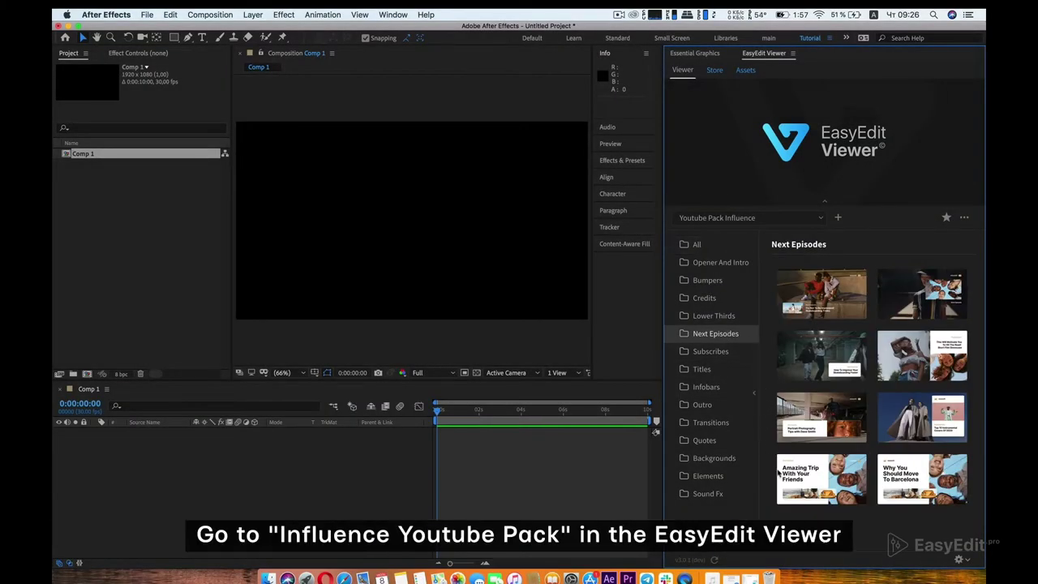
Step: Import the Amazing Trip With Your Friends template into Comp 1 and preview it from 0
double_click(808, 479)
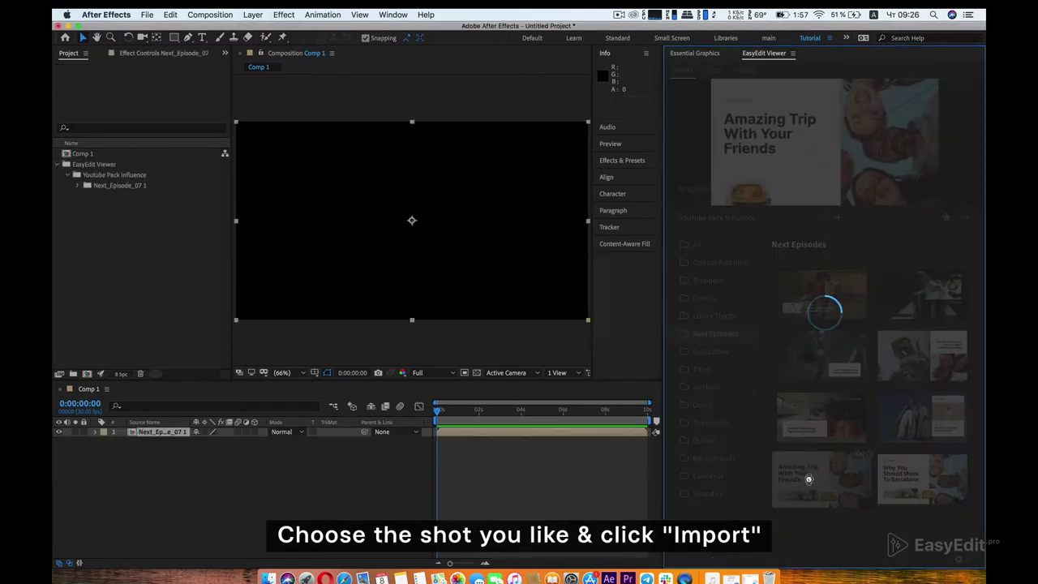
drag(469, 412, 430, 413)
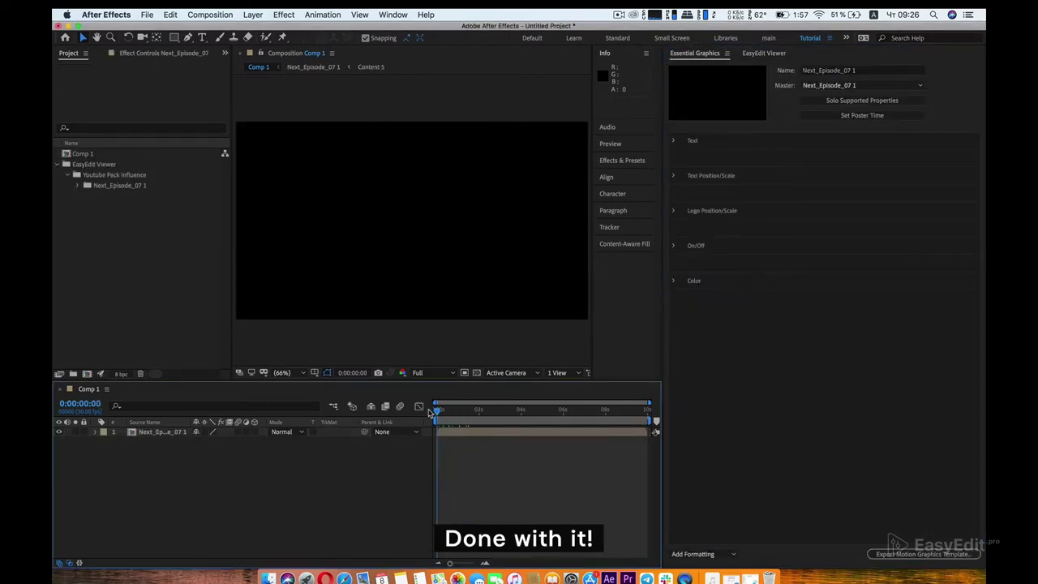
key(space)
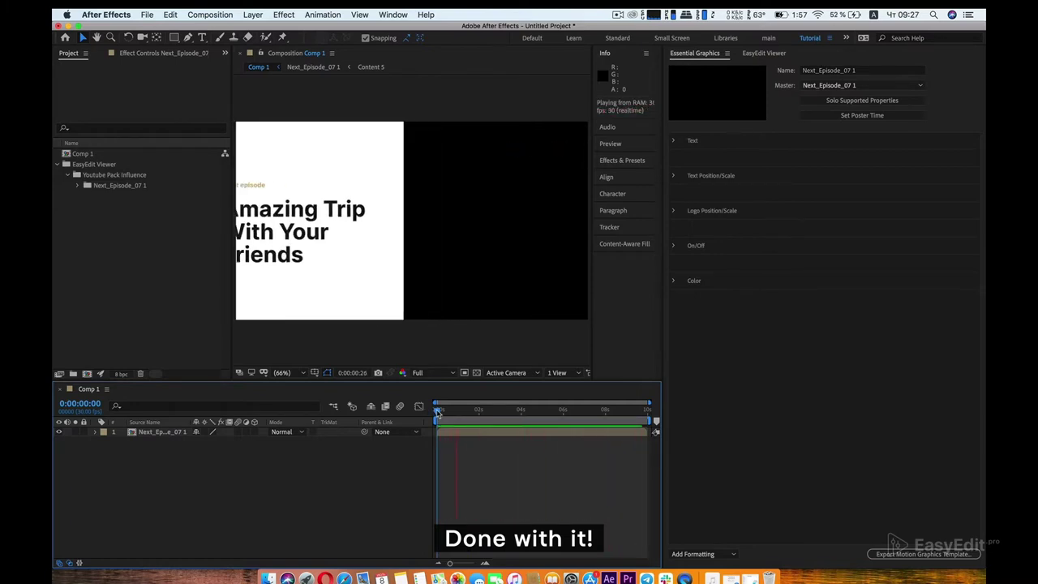
key(space)
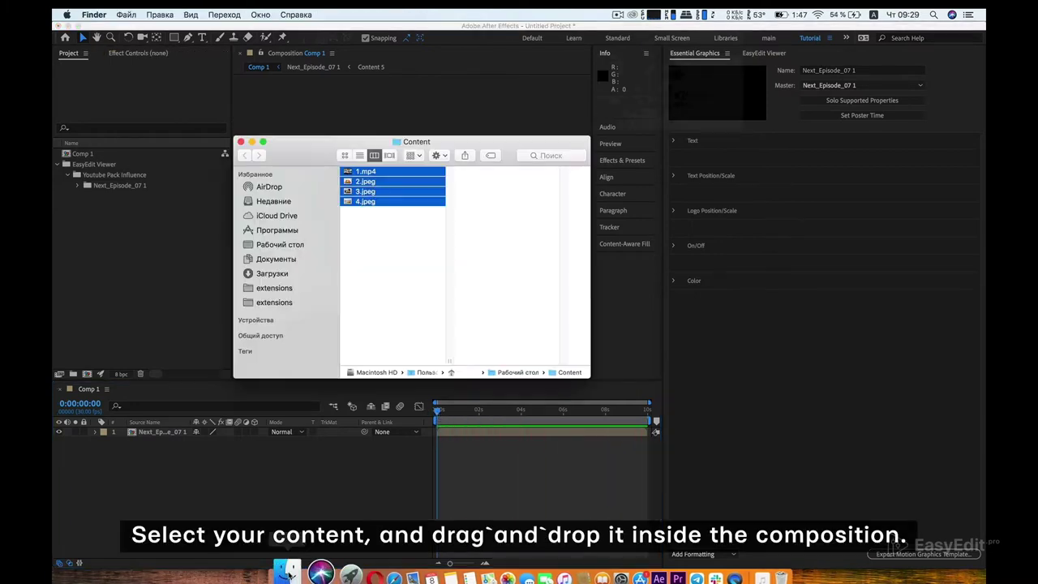
Step: Import 1.mp4 and 2–4.jpeg, and add 1.mp4 to Comp 1 mirrored at 81.6% scale
drag(364, 172, 158, 253)
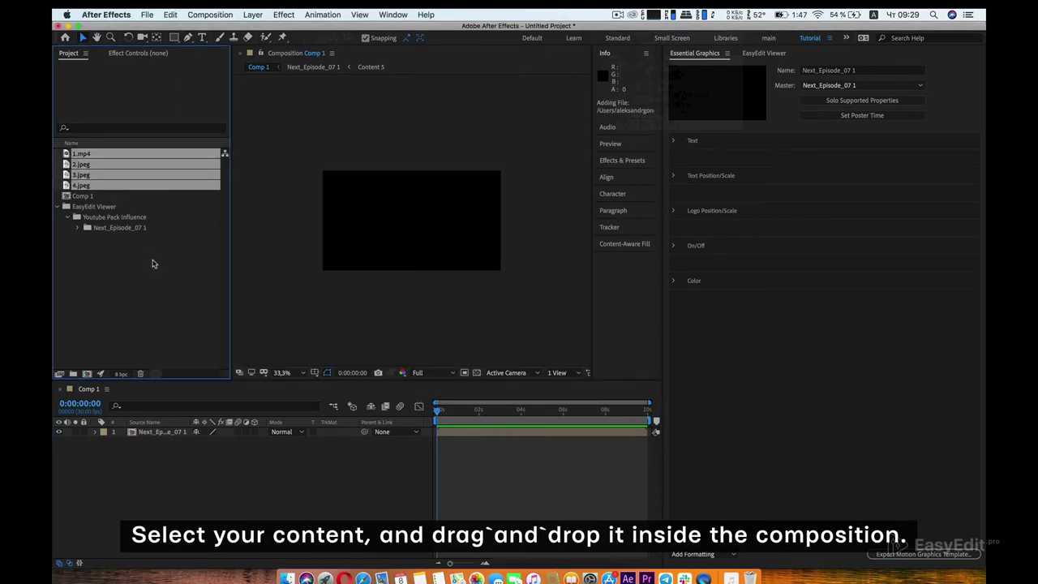
drag(201, 483, 170, 445)
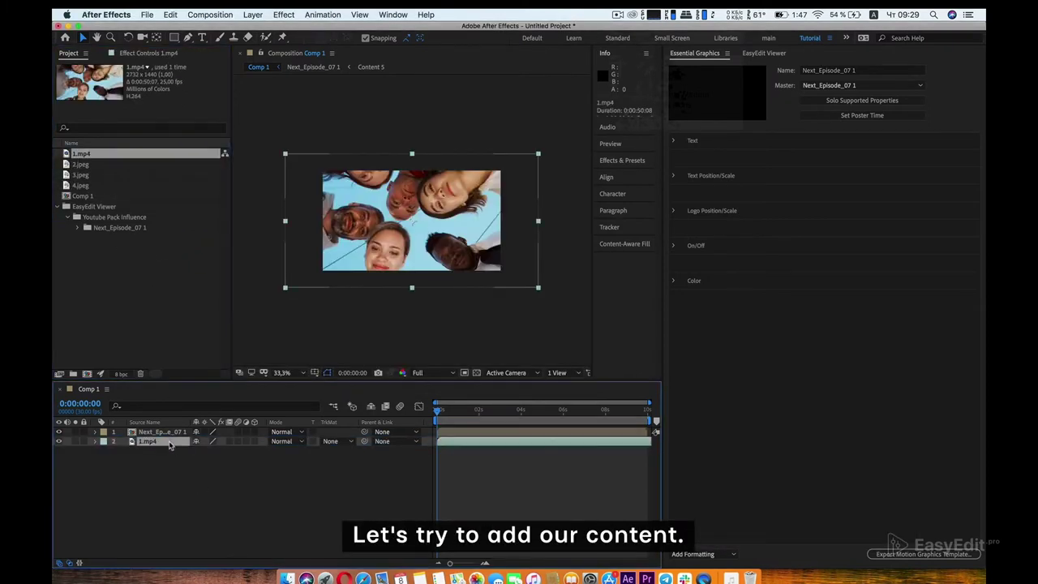
drag(537, 220, 515, 221)
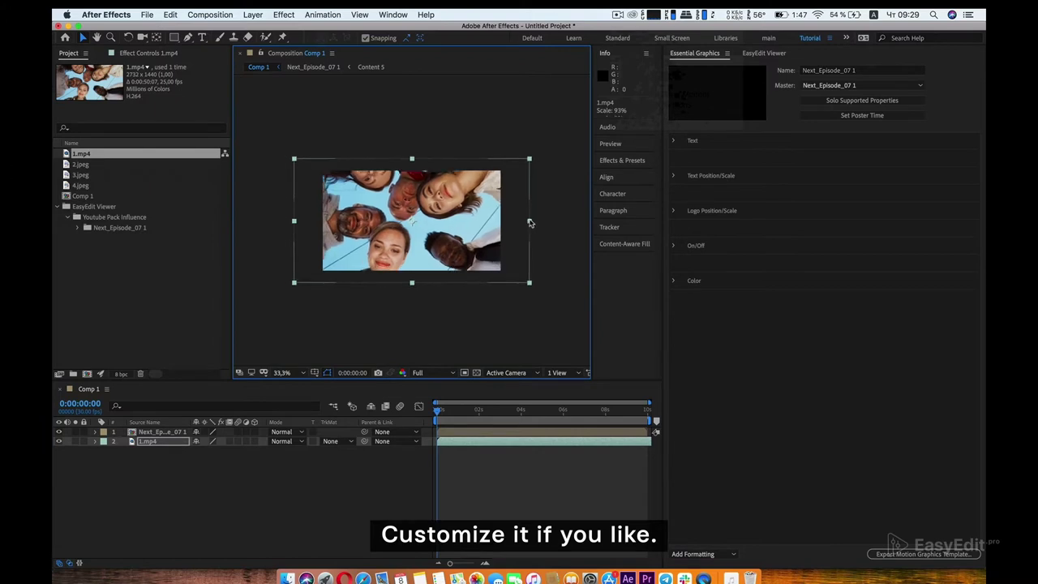
key(s)
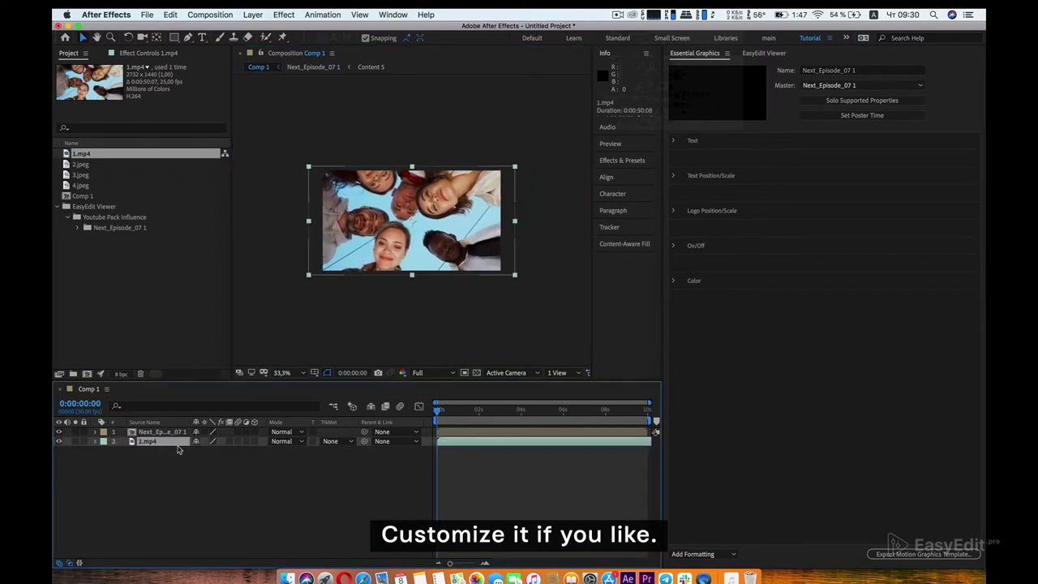
click(529, 343)
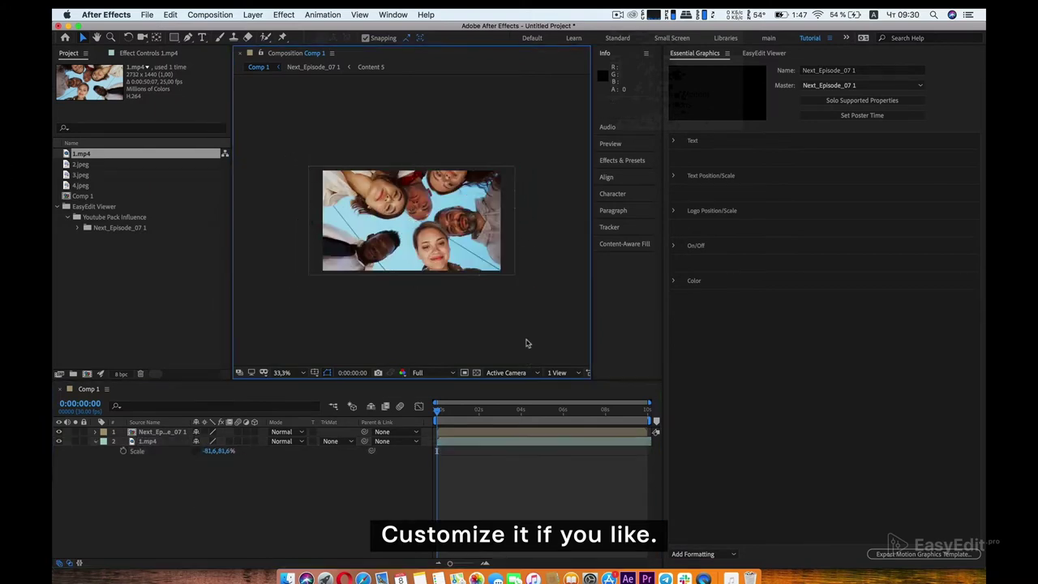
drag(505, 238, 512, 238)
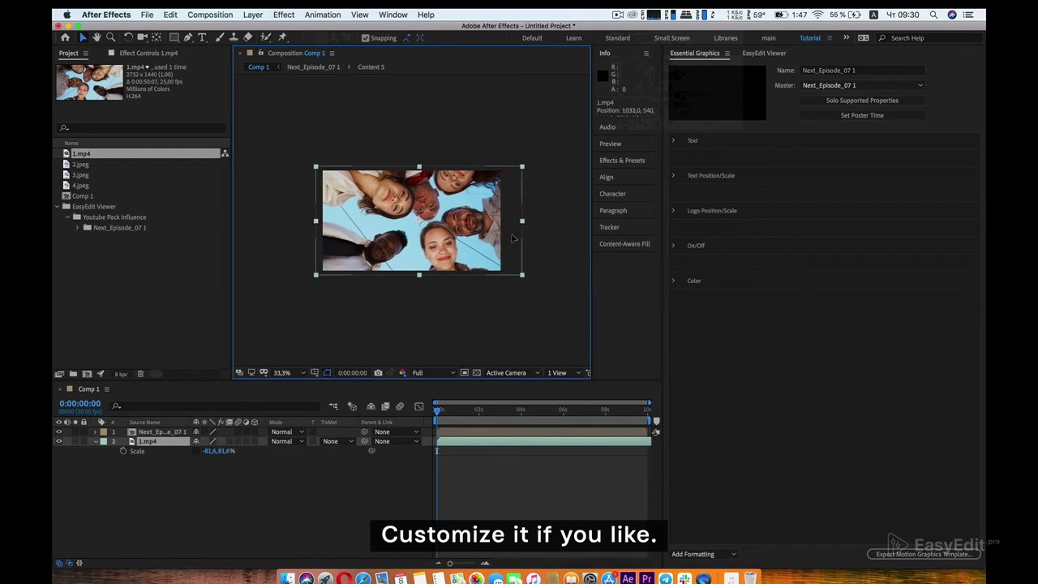
click(502, 322)
click(69, 450)
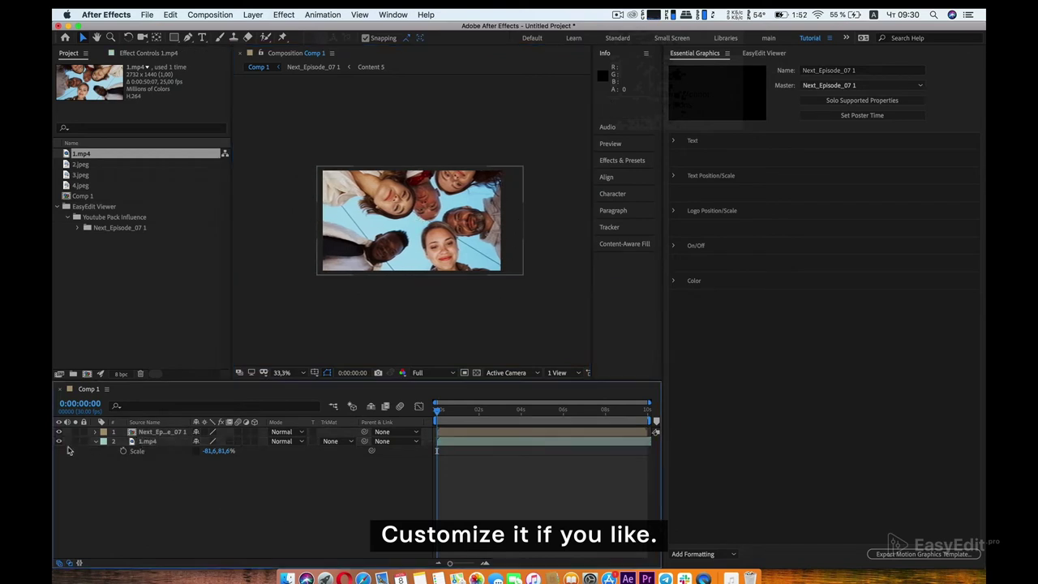
Step: Replace the third placeholder's image with 2.jpeg, scaled down to fit its frame
double_click(158, 432)
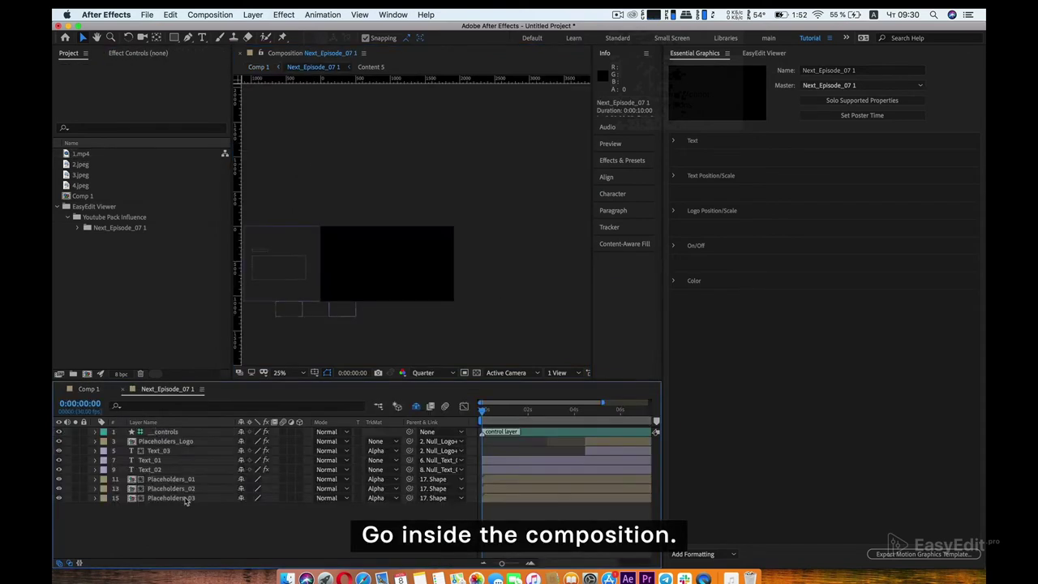
click(586, 415)
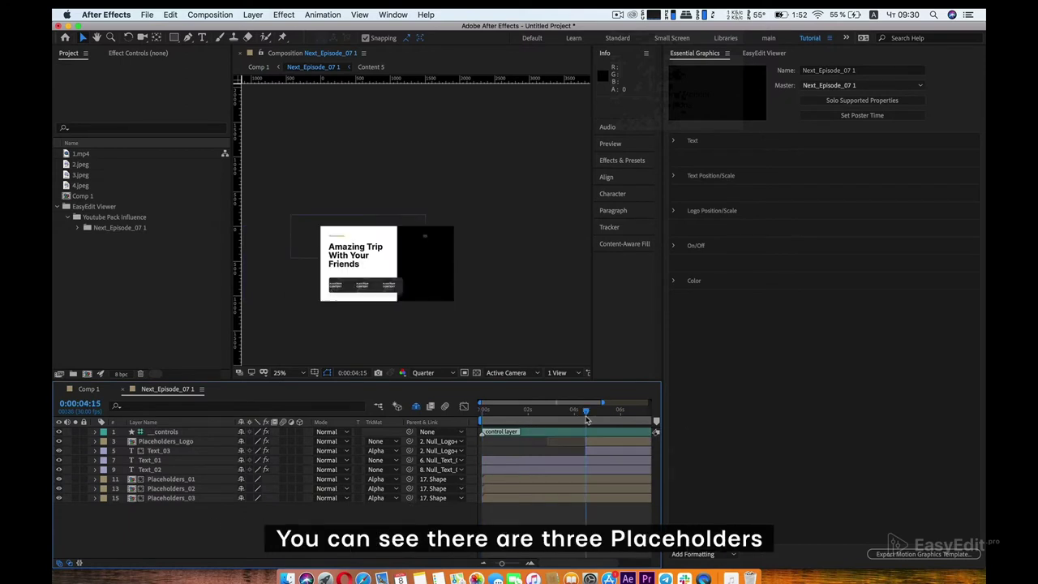
click(170, 479)
click(171, 488)
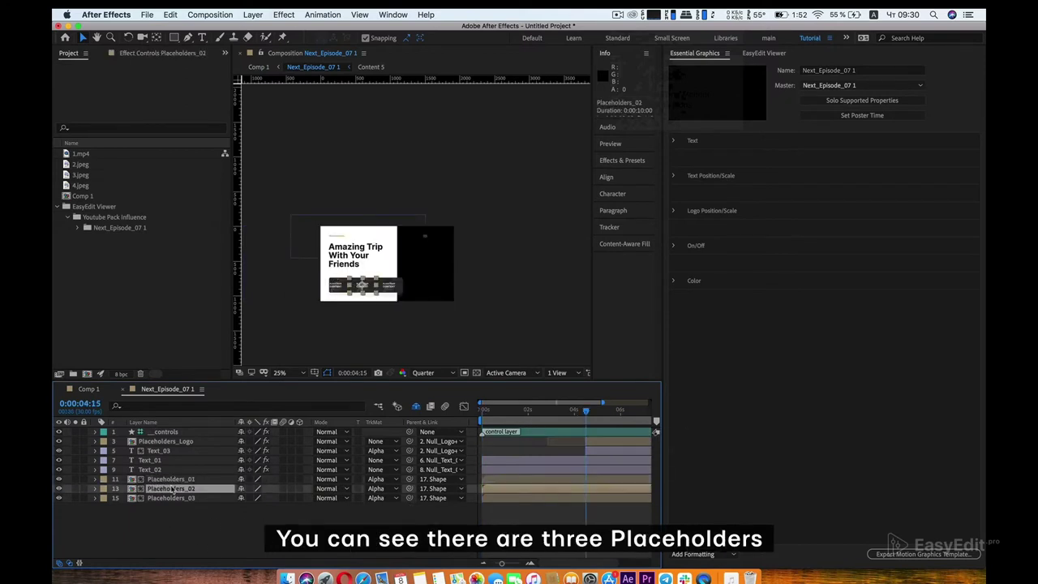
click(172, 498)
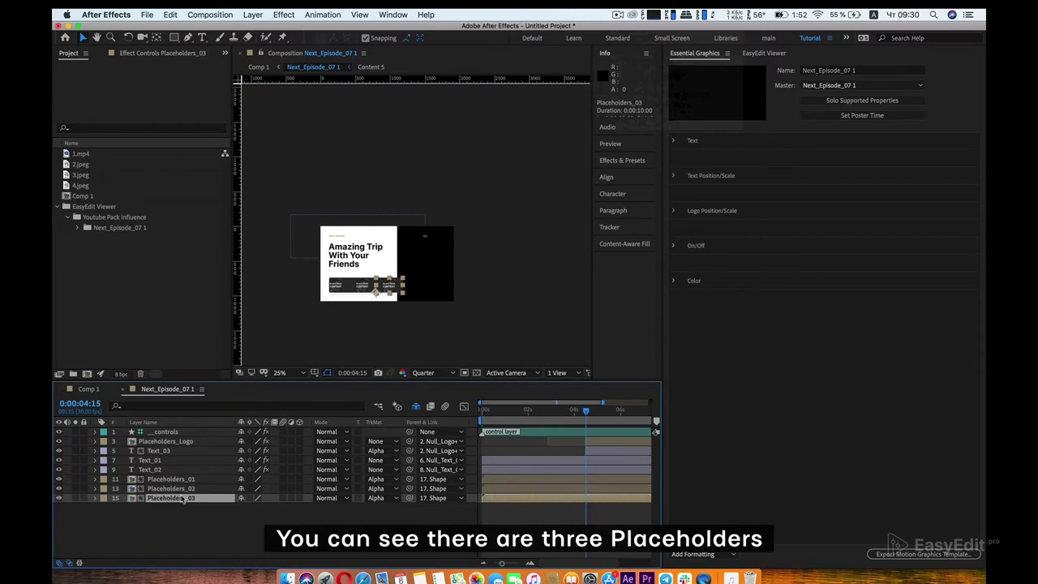
double_click(172, 498)
drag(81, 164, 183, 442)
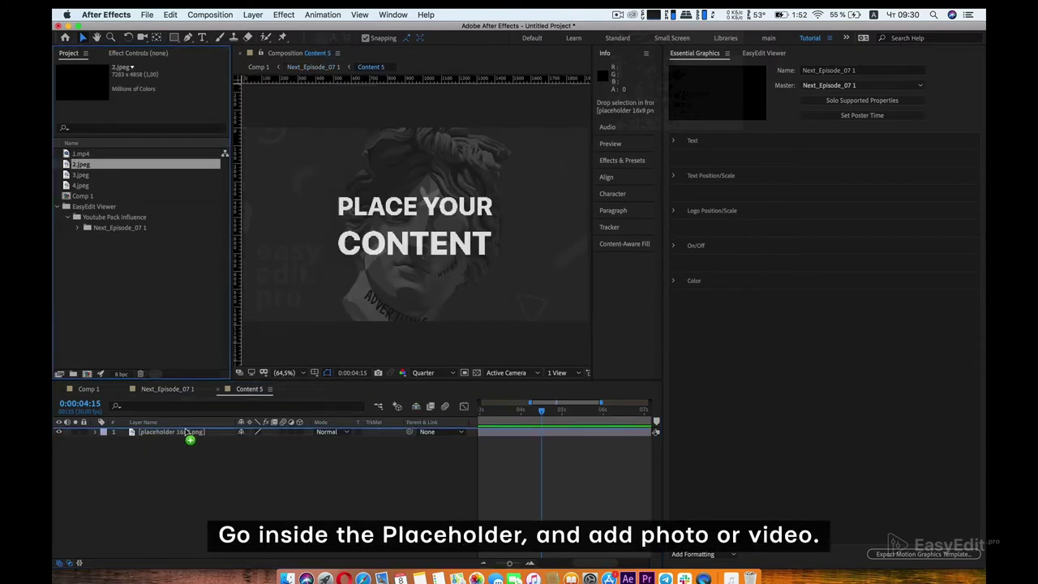
click(183, 442)
key(Delete)
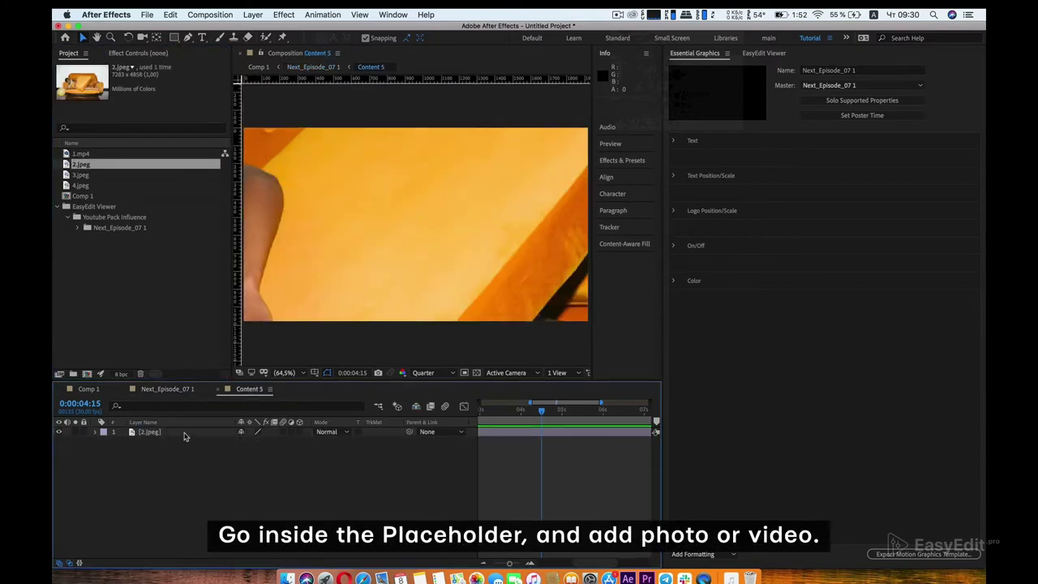
scroll(447, 284, down, 6)
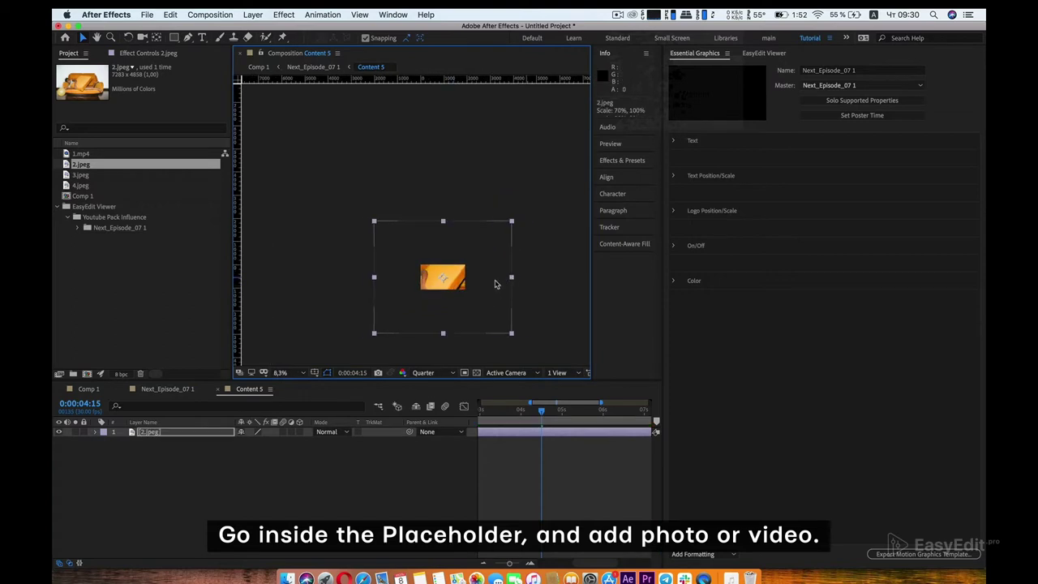
drag(526, 277, 478, 279)
scroll(459, 280, up, 4)
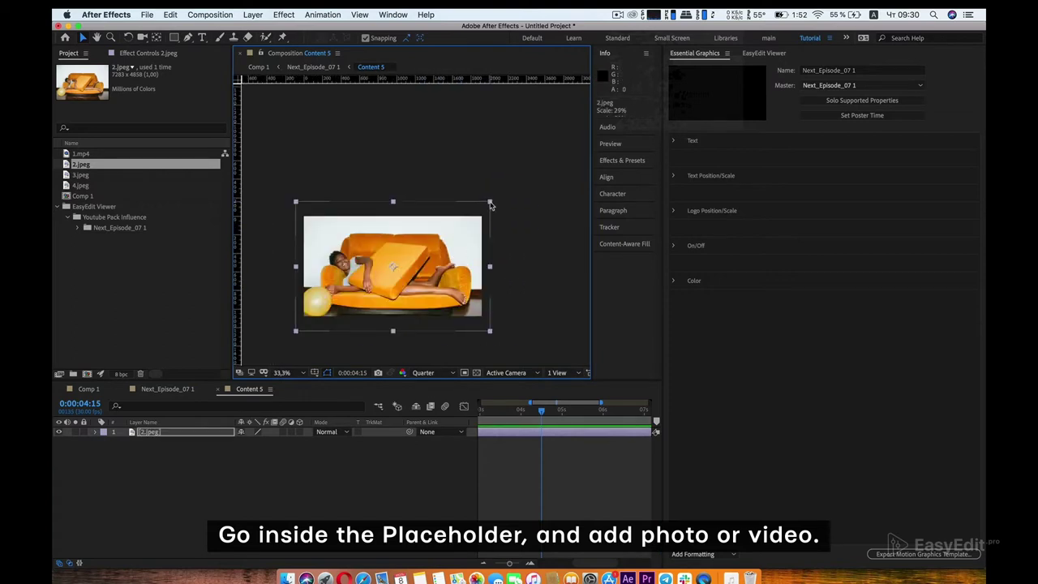
click(259, 481)
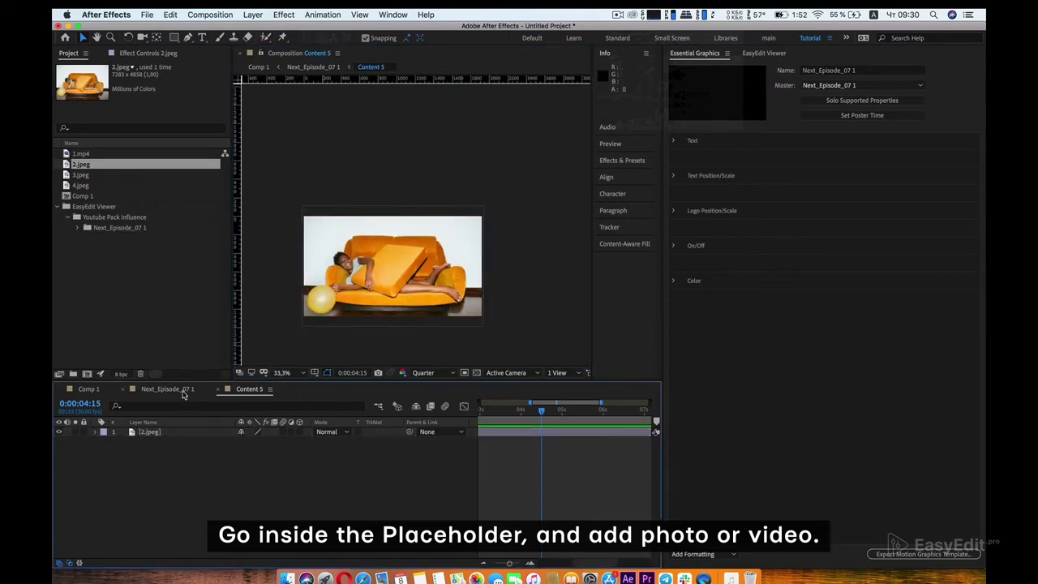
Step: Replace the second placeholder's image with 3.jpeg, resized to fill the frame
click(166, 389)
double_click(210, 489)
click(81, 175)
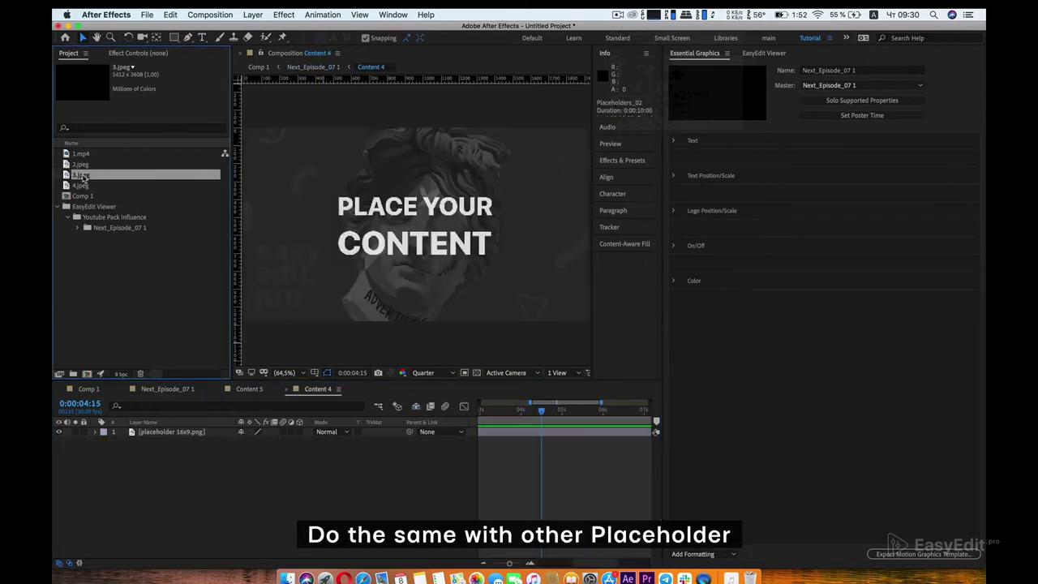
drag(81, 174, 150, 432)
click(468, 297)
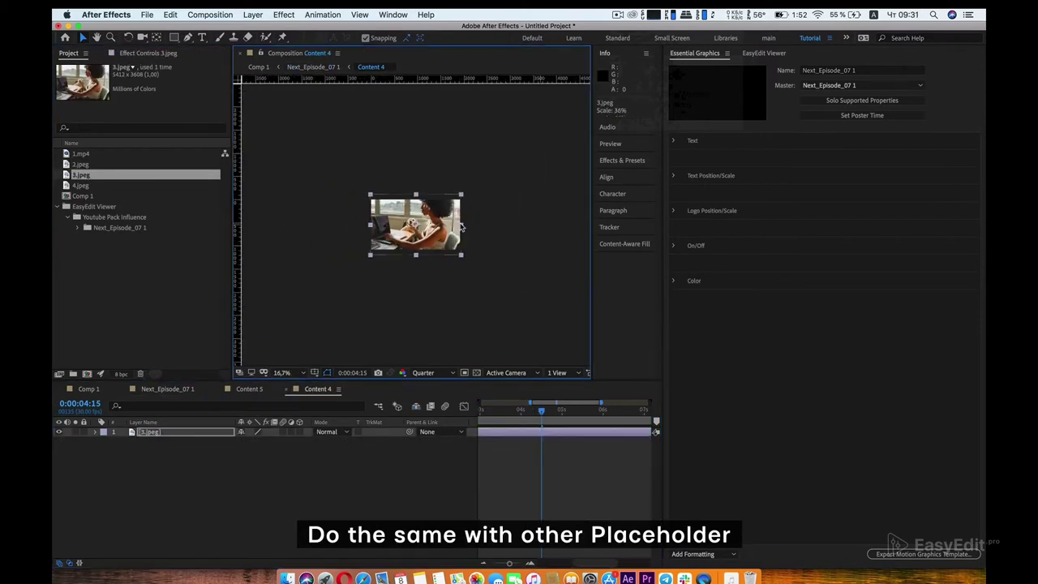
drag(540, 281, 487, 283)
scroll(416, 345, up, 2)
Step: Replace the first placeholder in Content with 4.jpeg, scaled to fit the frame
click(167, 390)
double_click(202, 491)
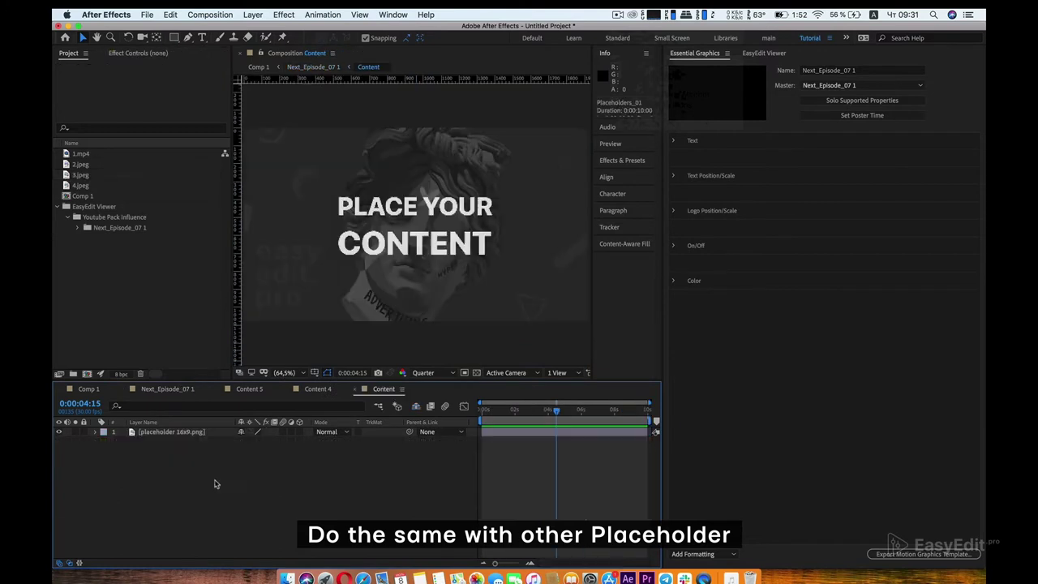
scroll(405, 244, down, 2)
click(81, 184)
drag(183, 424, 194, 434)
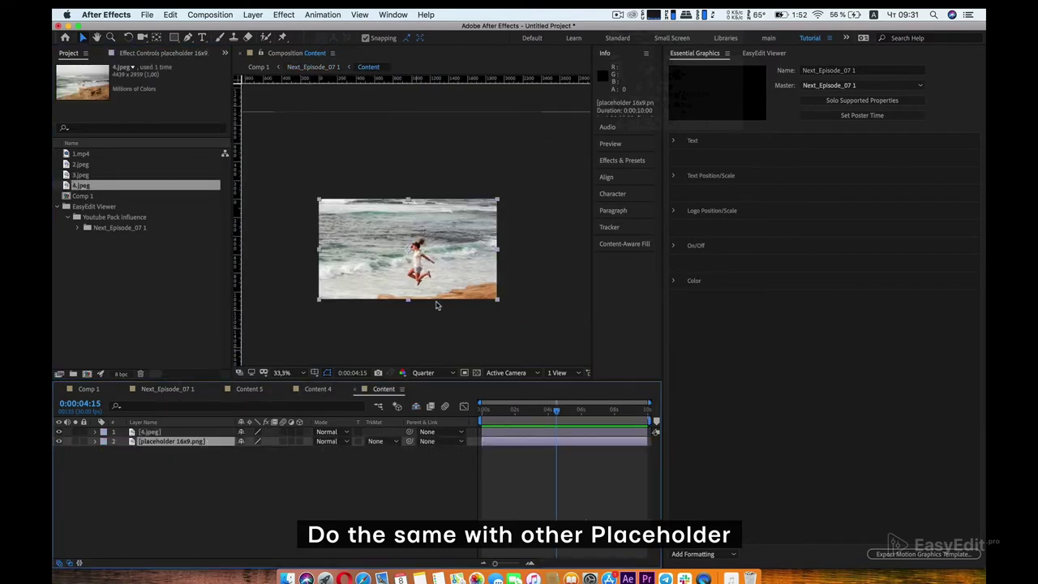
scroll(426, 287, down, 1)
drag(510, 259, 457, 242)
scroll(478, 242, up, 4)
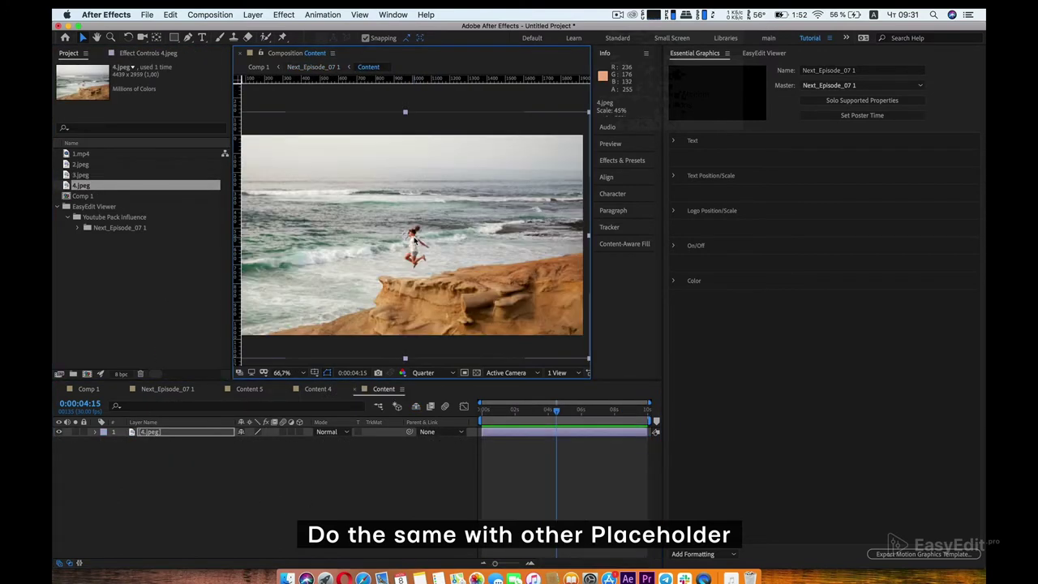
scroll(499, 242, down, 2)
scroll(500, 240, up, 2)
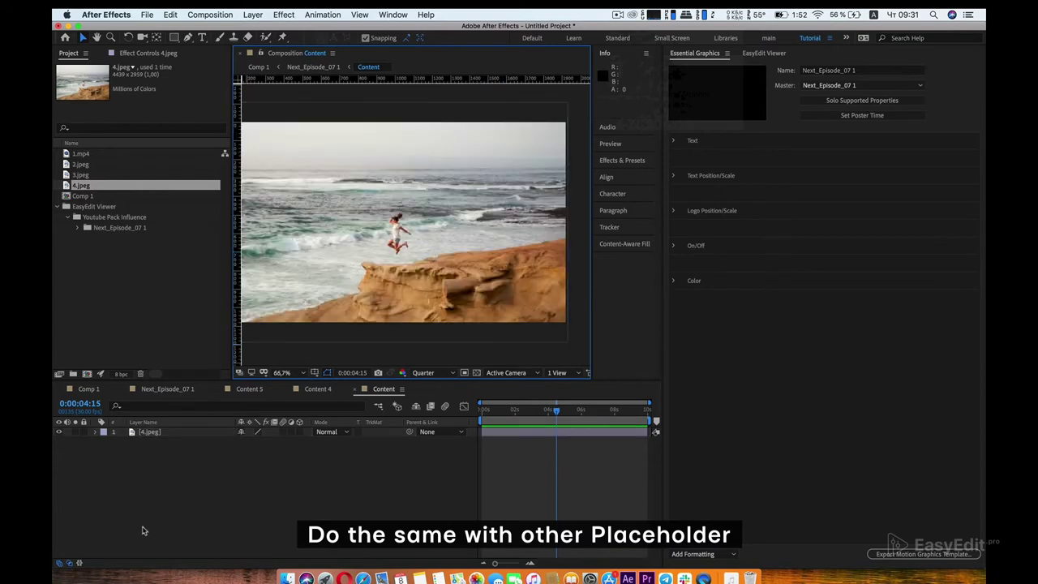
click(180, 390)
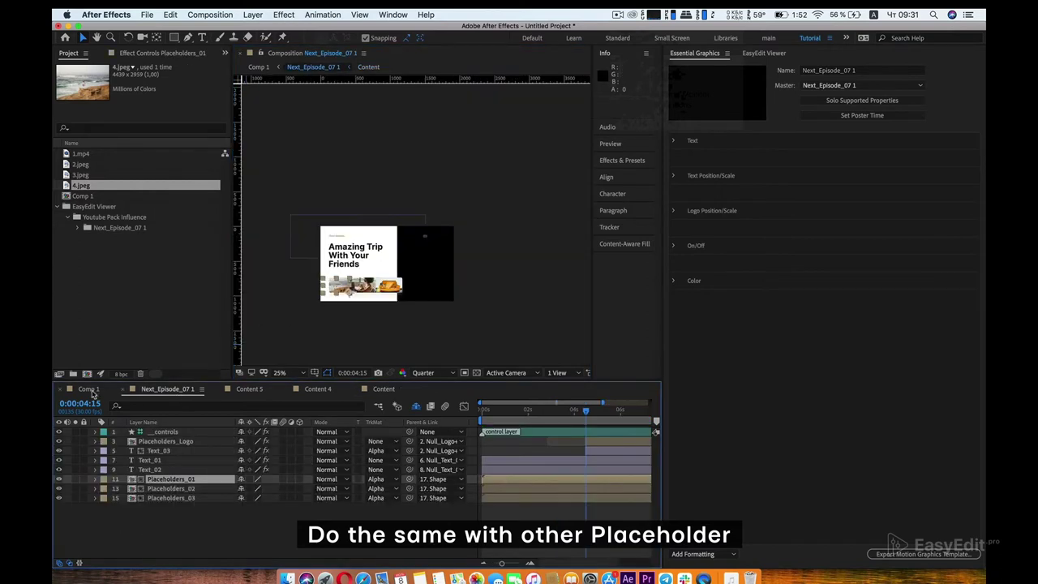
click(89, 389)
Step: Preview Comp 1 and change the Text_02 headline to 'Make your videos better with Easyedit studio'
click(436, 410)
key(space)
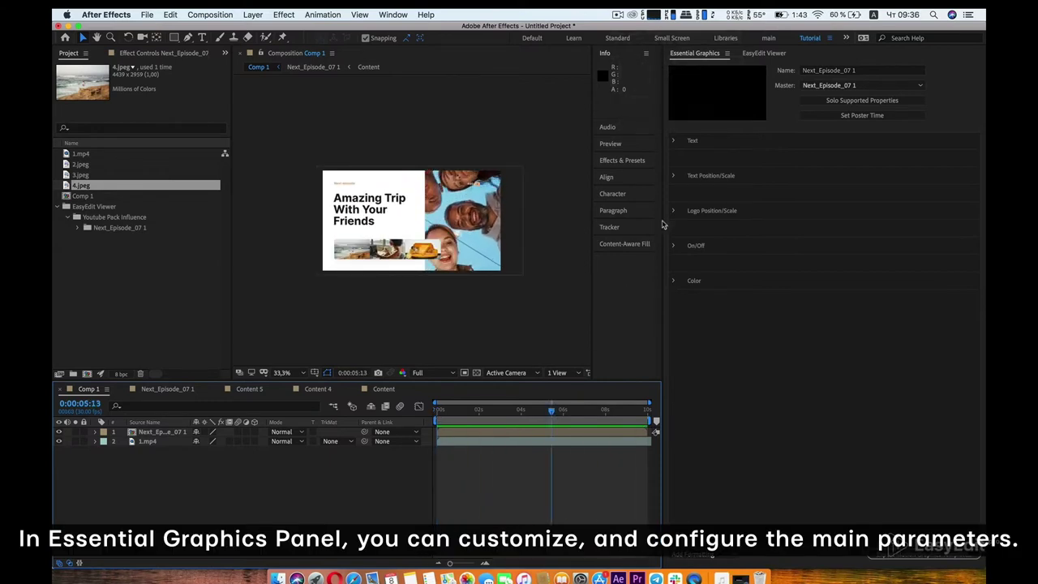
click(673, 141)
click(787, 234)
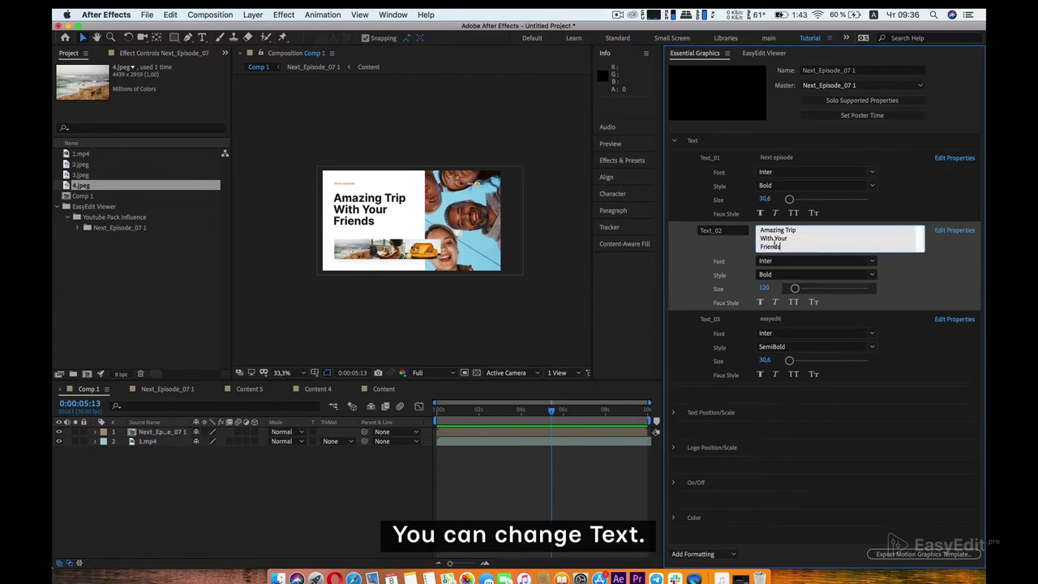
text(Make your videos better with Easyedit studio)
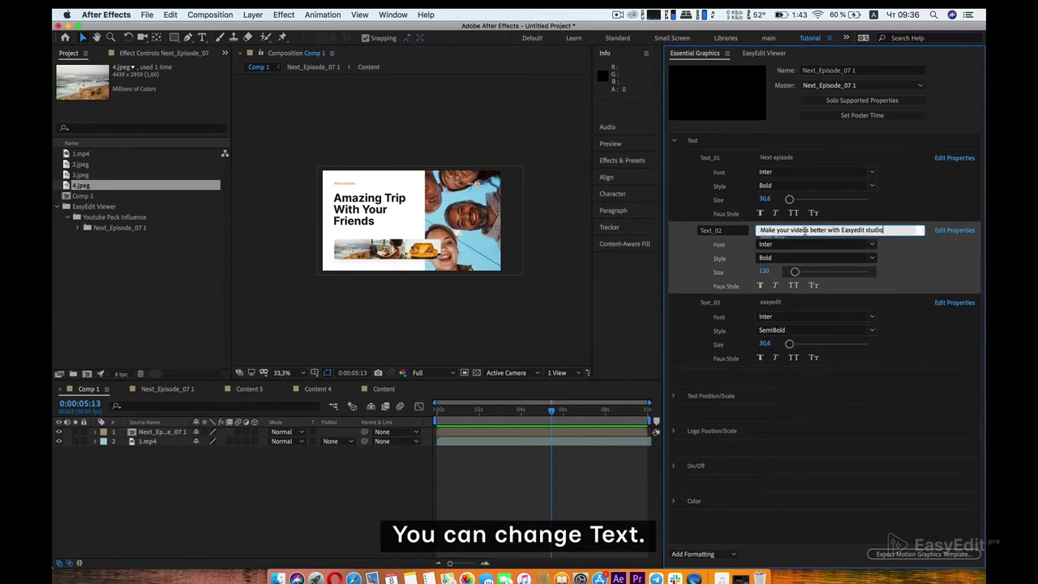
Step: Break the headline into three lines after 'Make your videos' and 'better with'
click(785, 230)
key(Return)
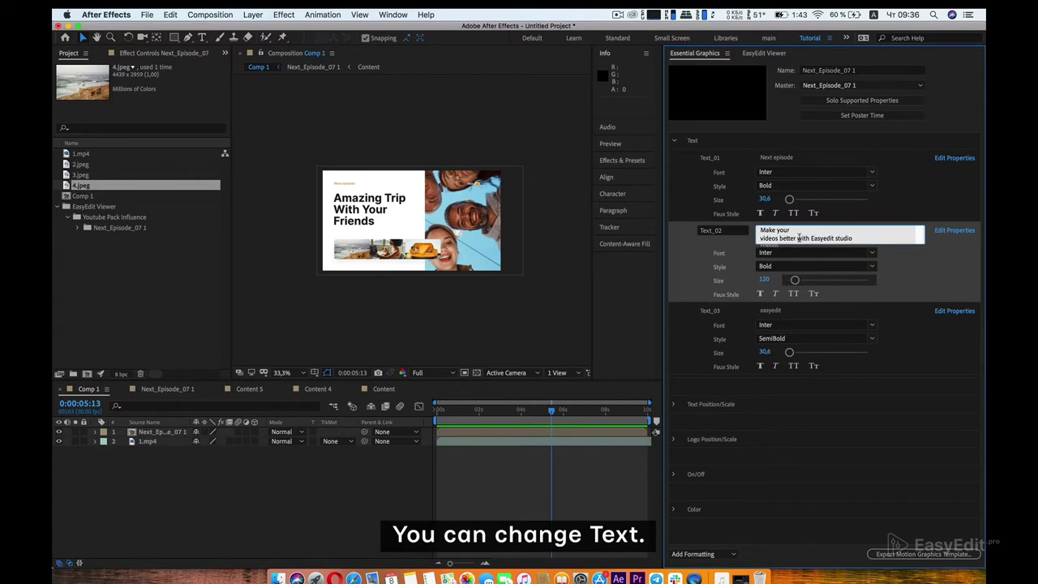
key(BackSpace)
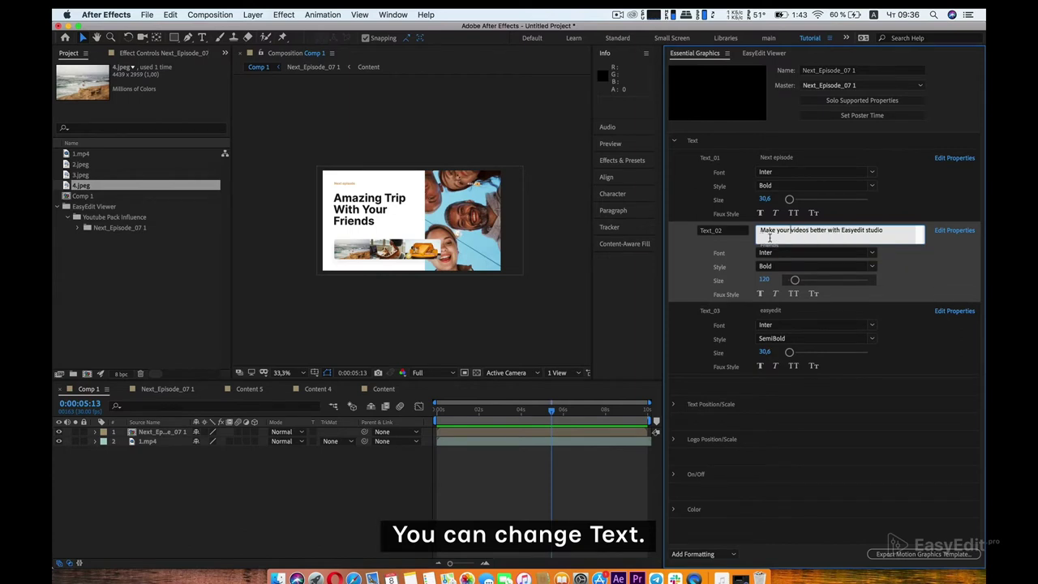
click(809, 230)
key(Return)
click(791, 238)
key(Return)
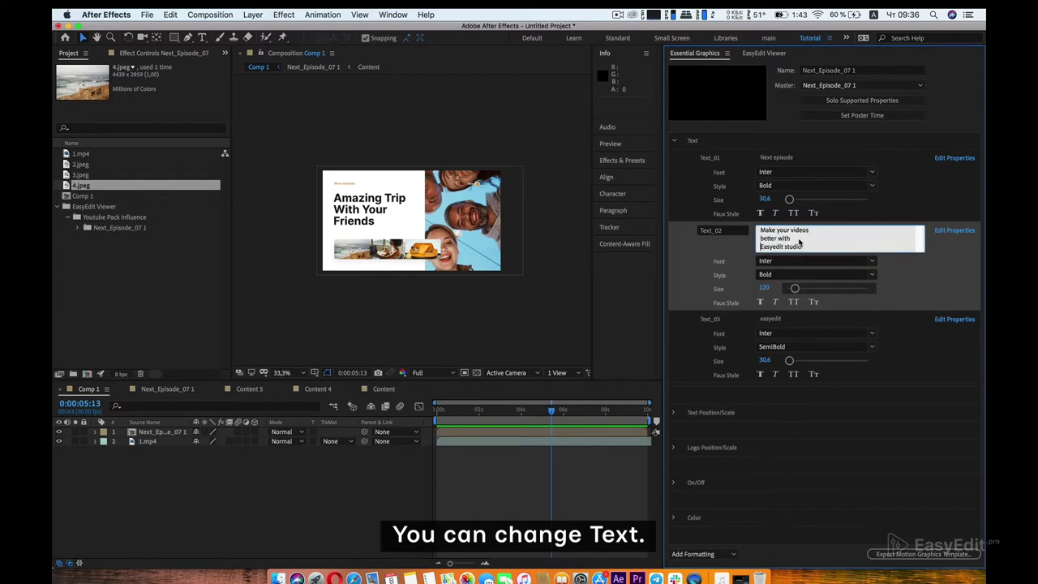
click(676, 323)
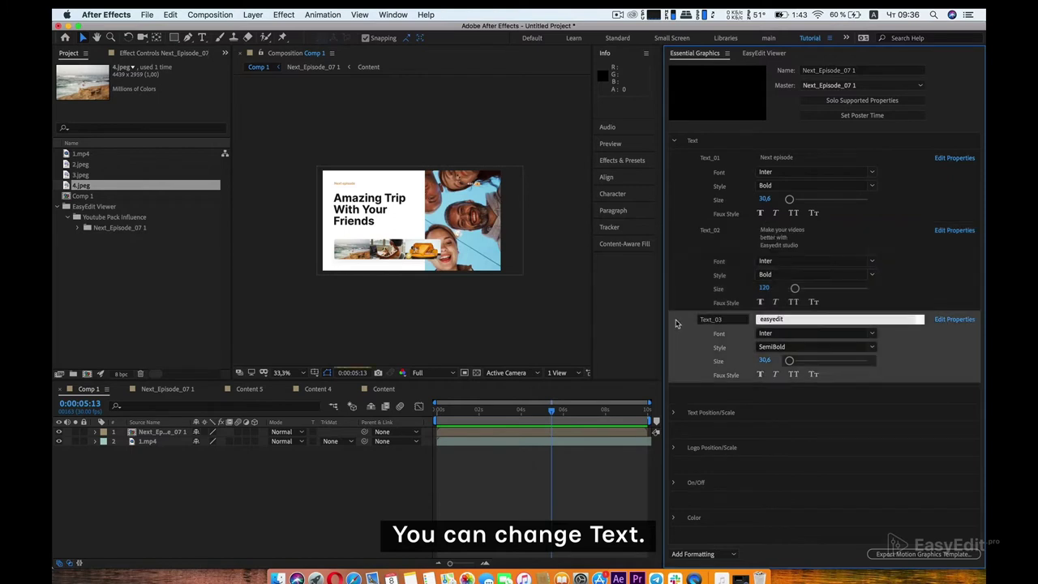
click(673, 142)
Step: Try a headline scale of 85 and a vertical position of 571
click(674, 177)
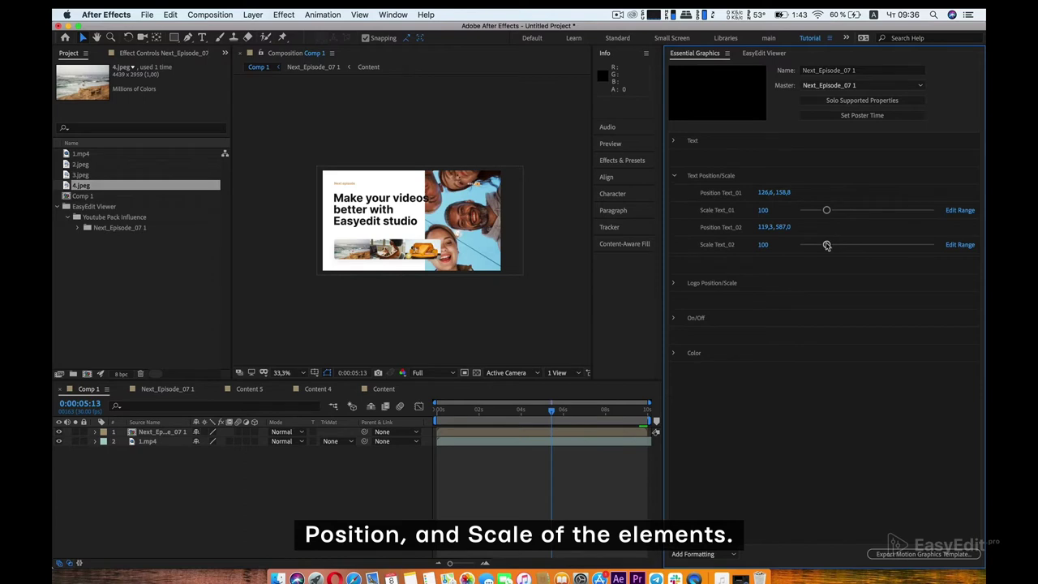
drag(826, 244, 819, 247)
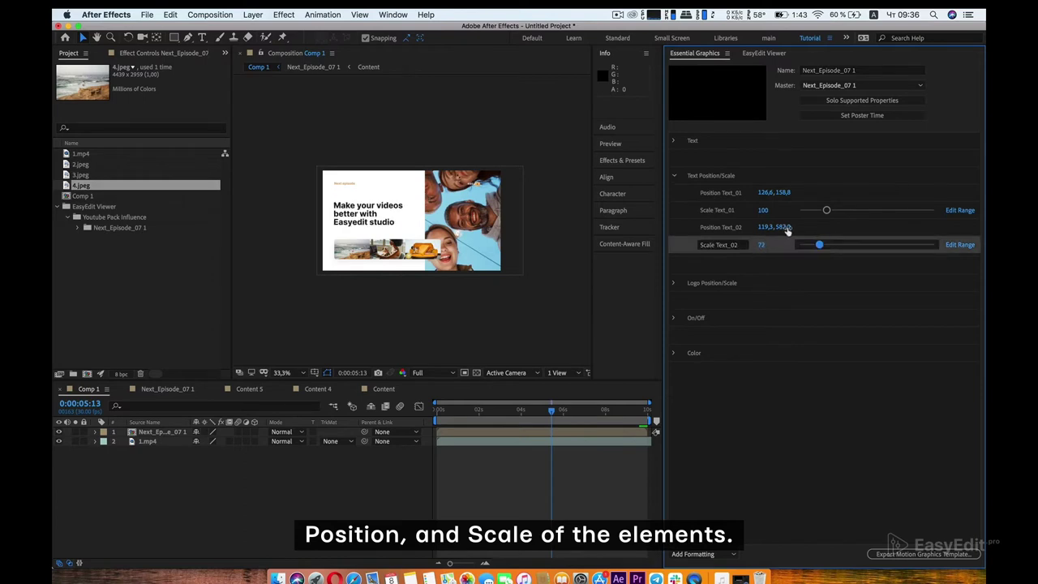
text(85)
key(Return)
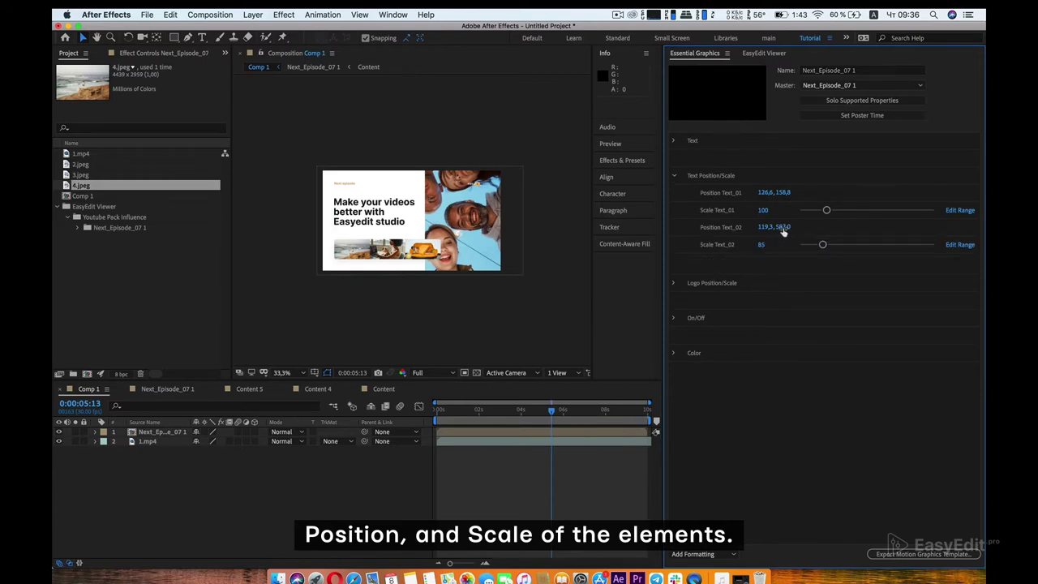
click(782, 227)
text(571)
key(Return)
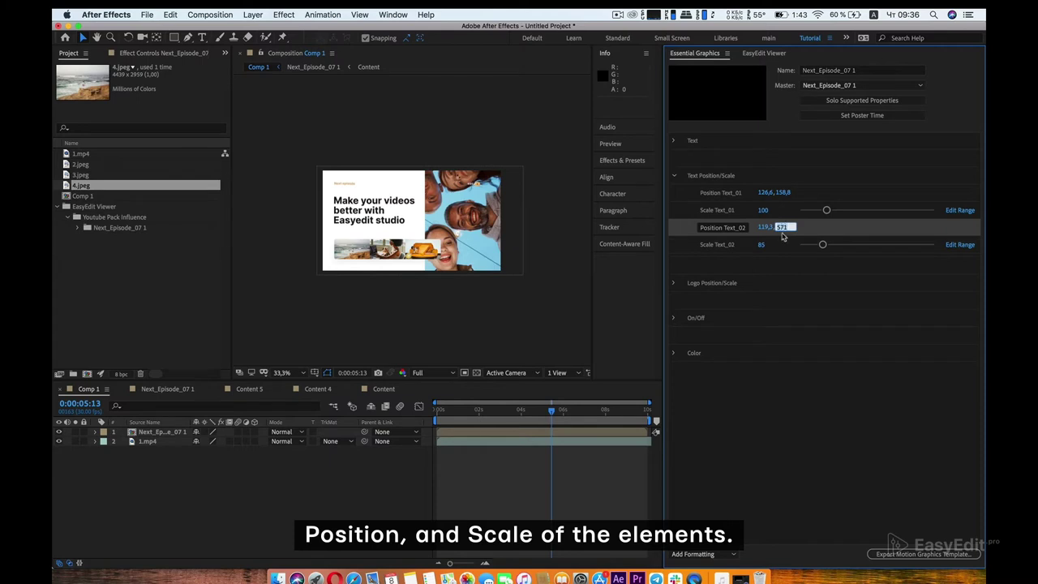
Step: Finalise the headline at scale 90 and vertical position 590
click(762, 245)
text(90)
key(Return)
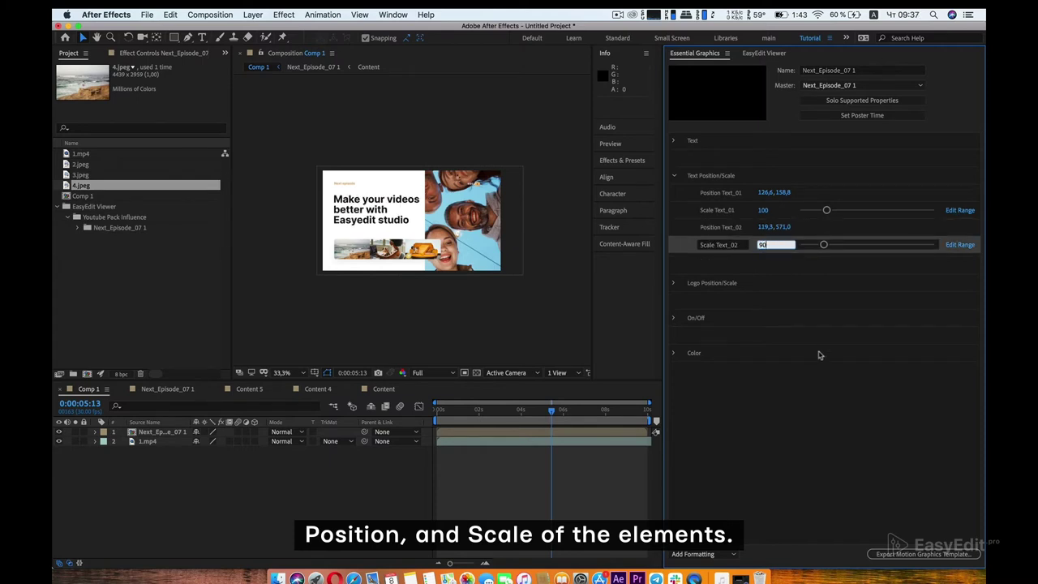
click(776, 289)
click(782, 227)
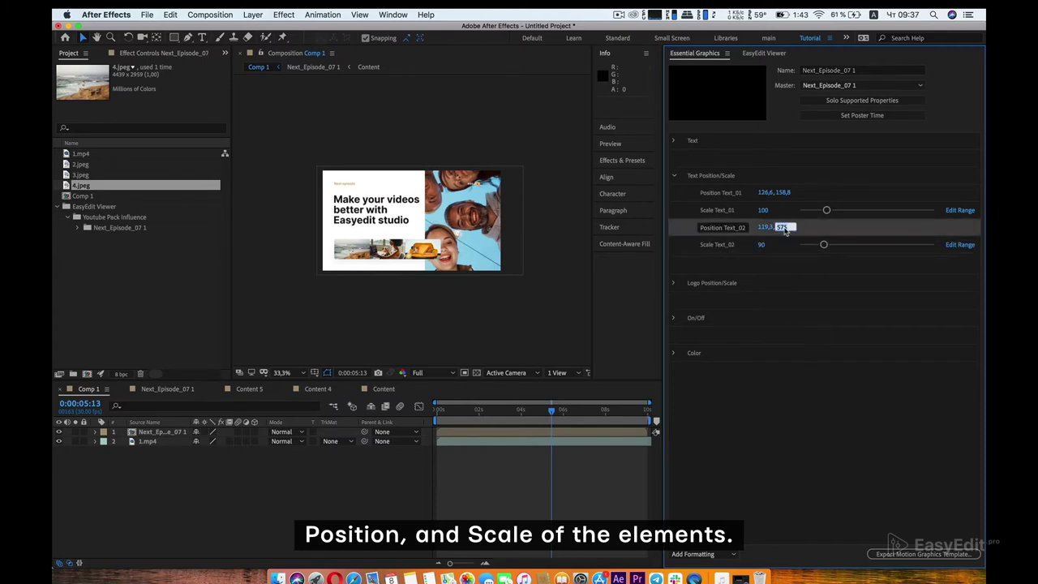
key(shift+Up)
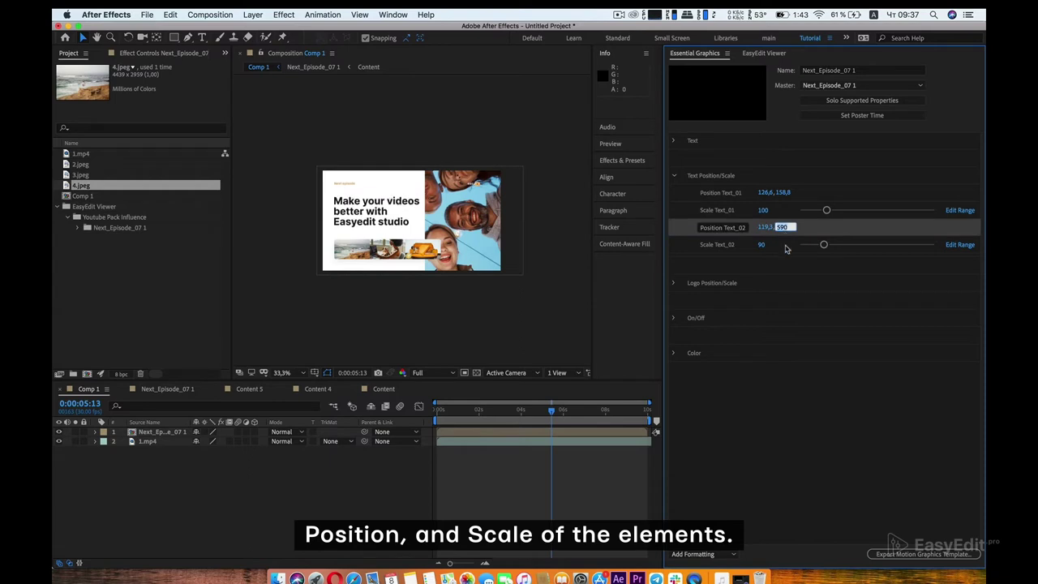
click(783, 388)
Step: Set the Scale Logo+Text value to 110, undoing an accidental drag to 164
click(673, 176)
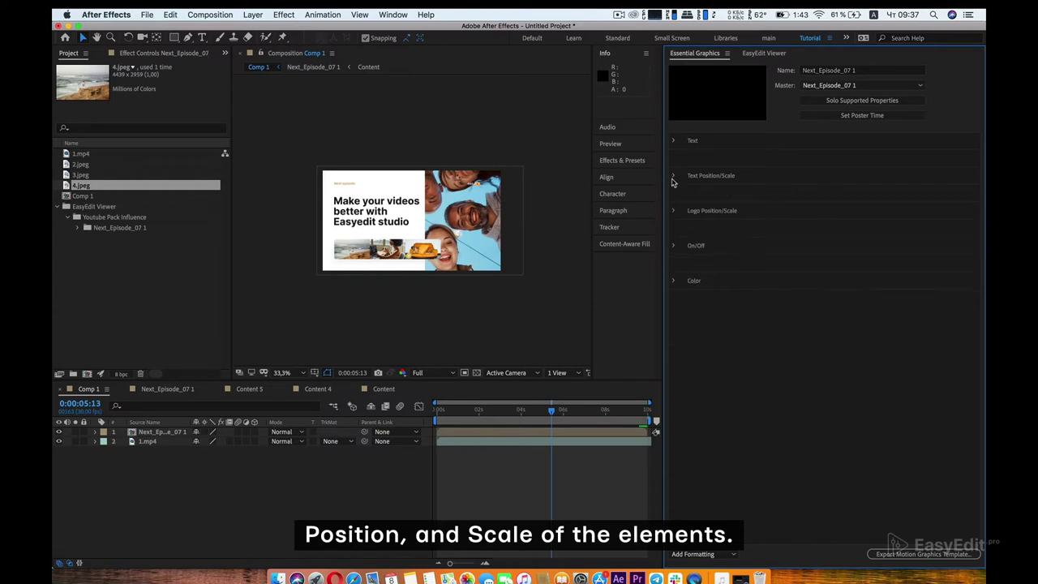
click(673, 211)
click(759, 228)
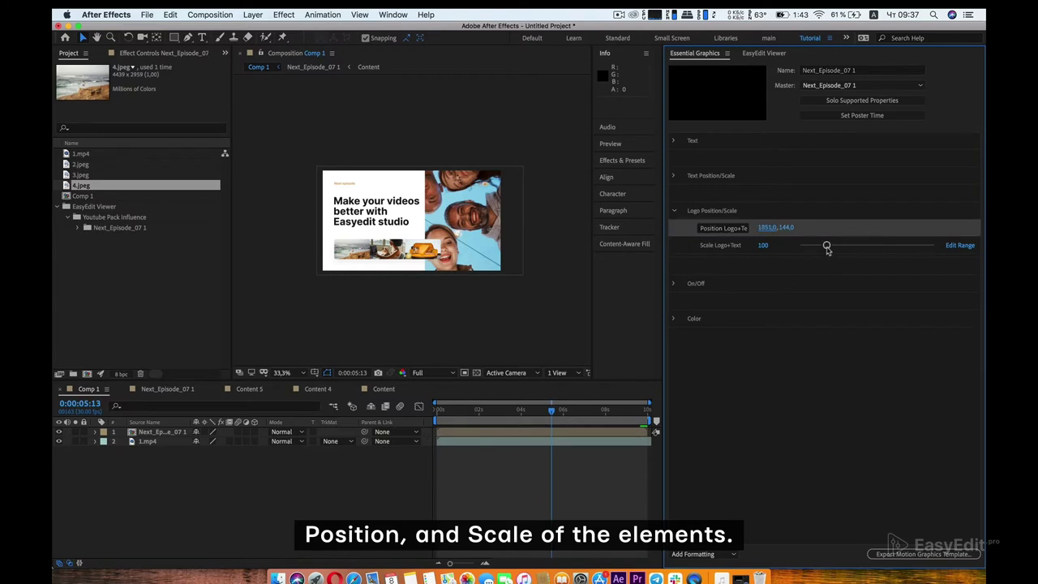
drag(826, 246, 844, 246)
key(super+z)
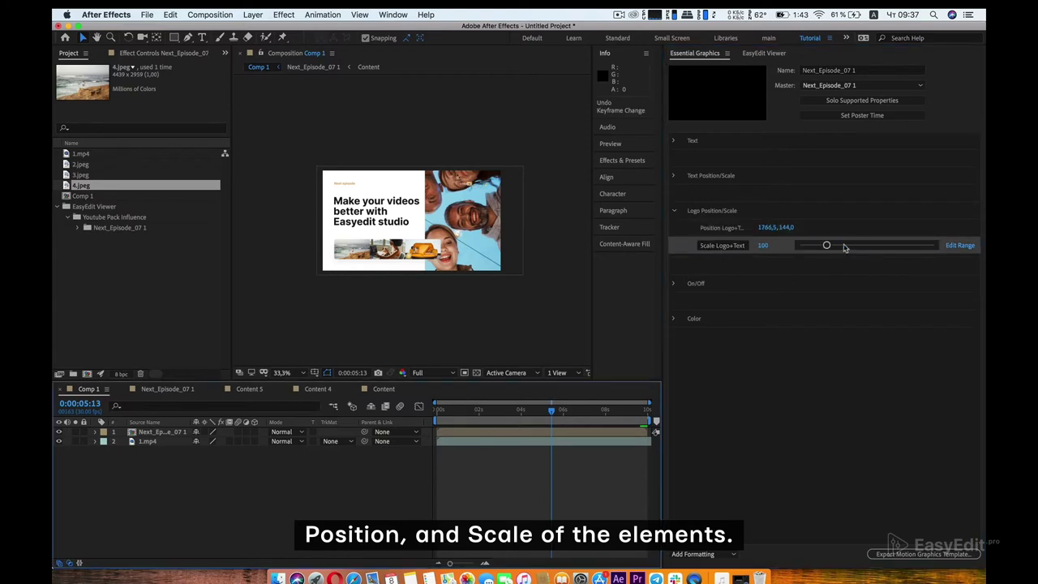
click(762, 245)
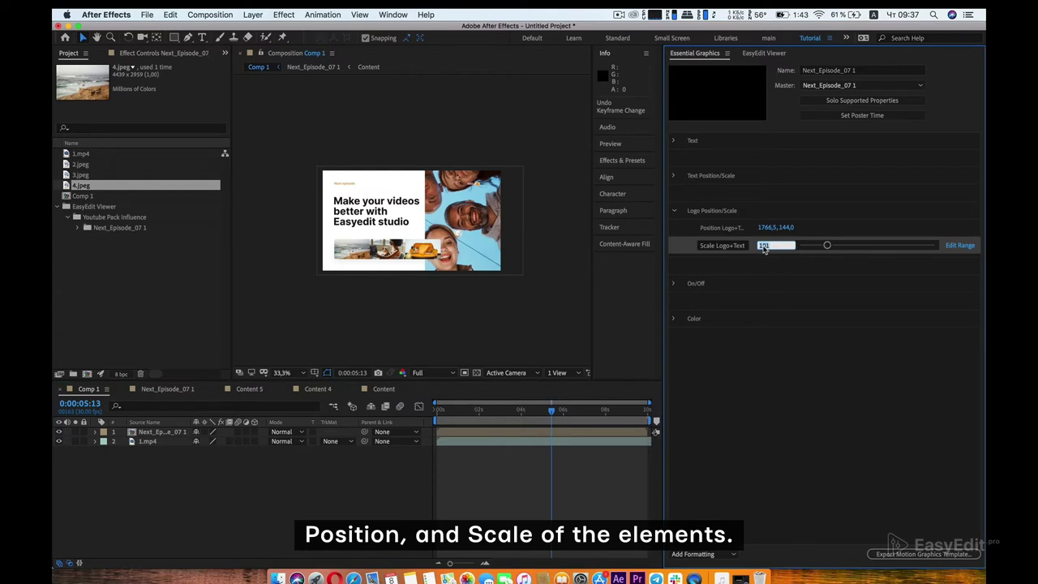
text(110)
key(Return)
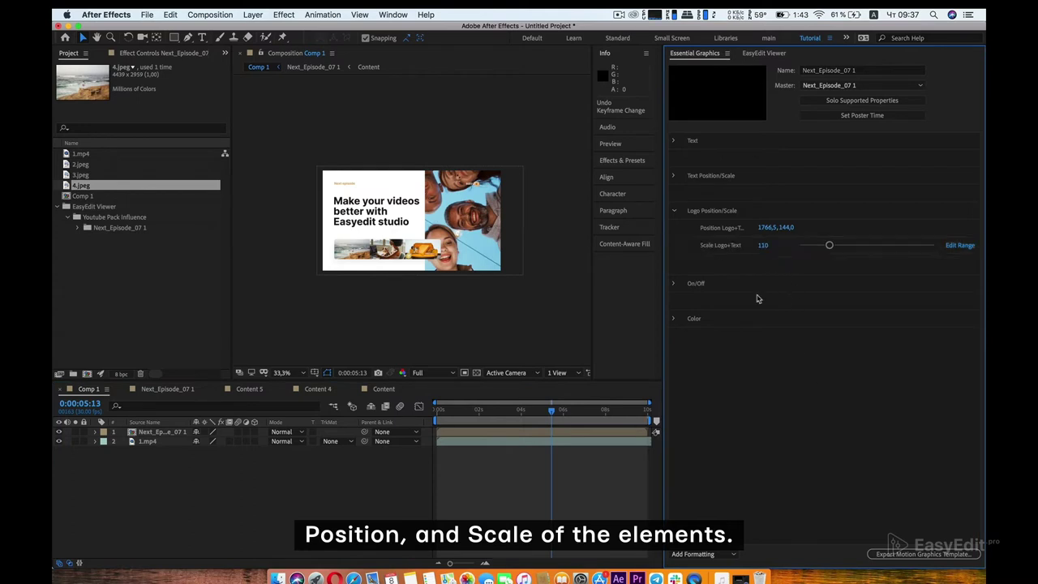
Step: Check the template's logo-and-text on/off toggle, then expand the Color settings
click(679, 214)
click(679, 247)
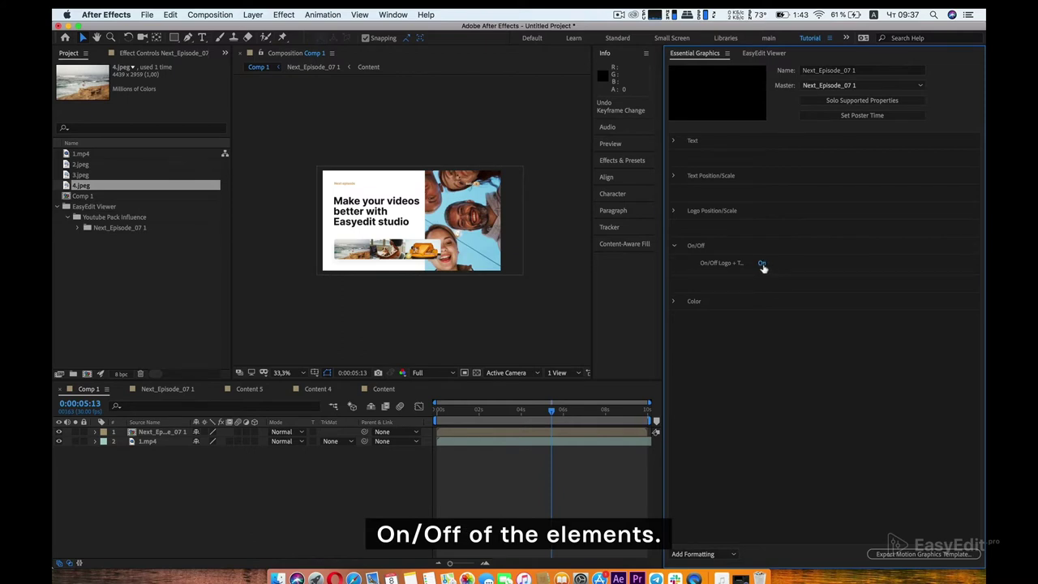
click(673, 247)
click(673, 282)
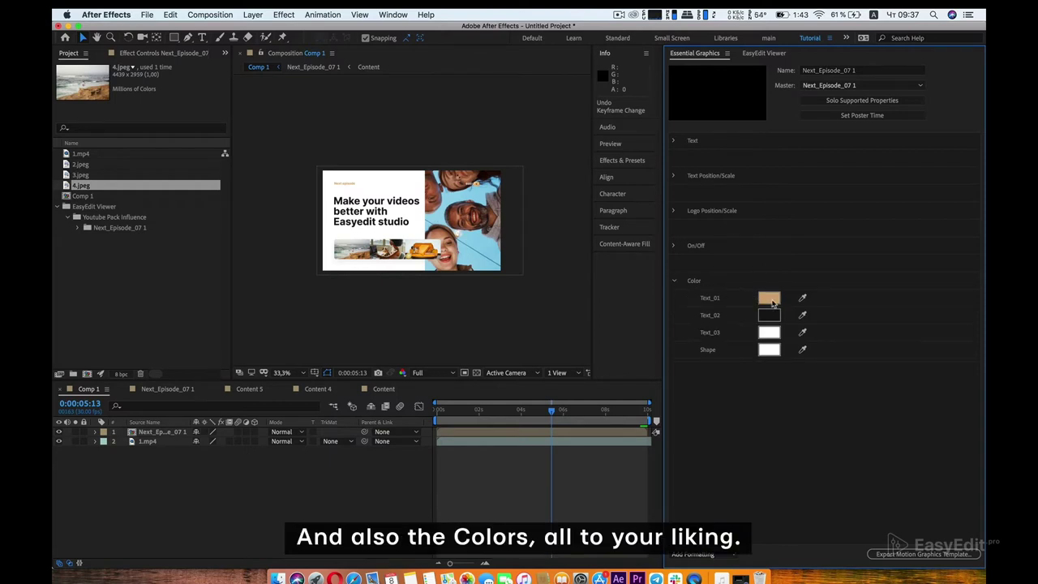
Step: Colour Text_01 dark blue and Text_02 white in the colour picker
click(770, 299)
drag(194, 72, 774, 105)
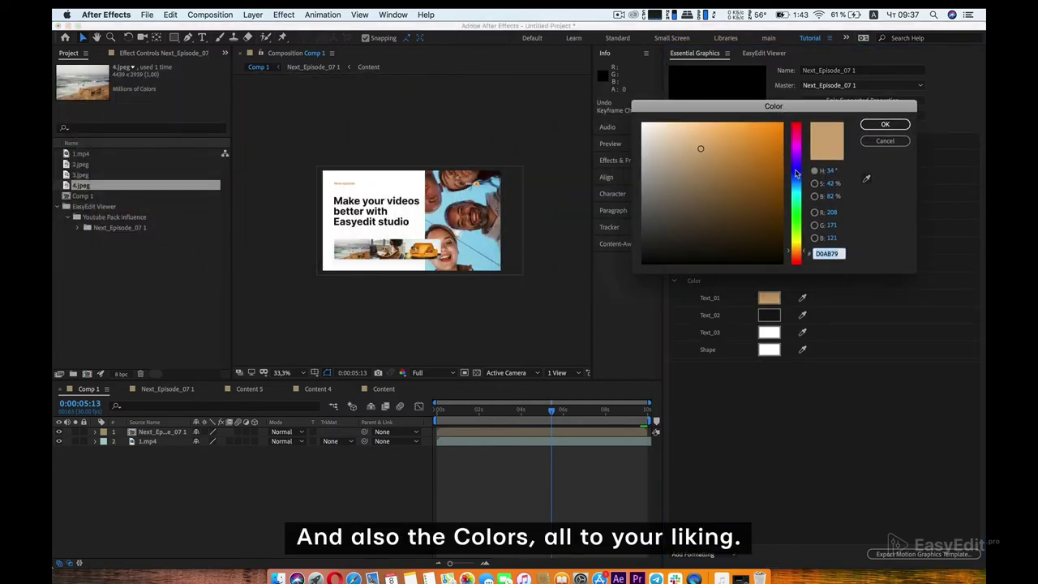
click(795, 174)
drag(764, 158, 763, 207)
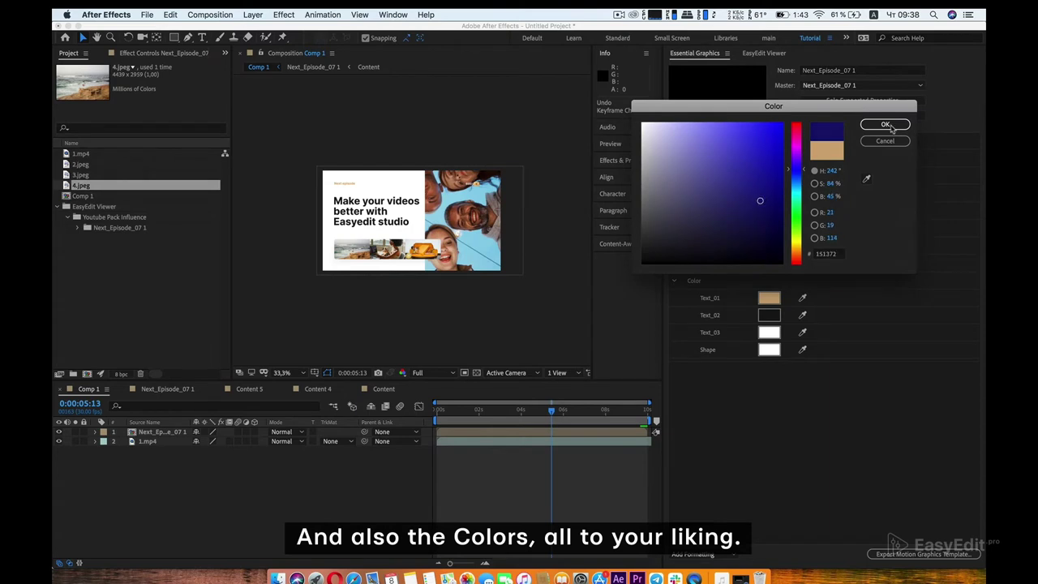
click(885, 124)
click(769, 314)
drag(741, 261, 627, 110)
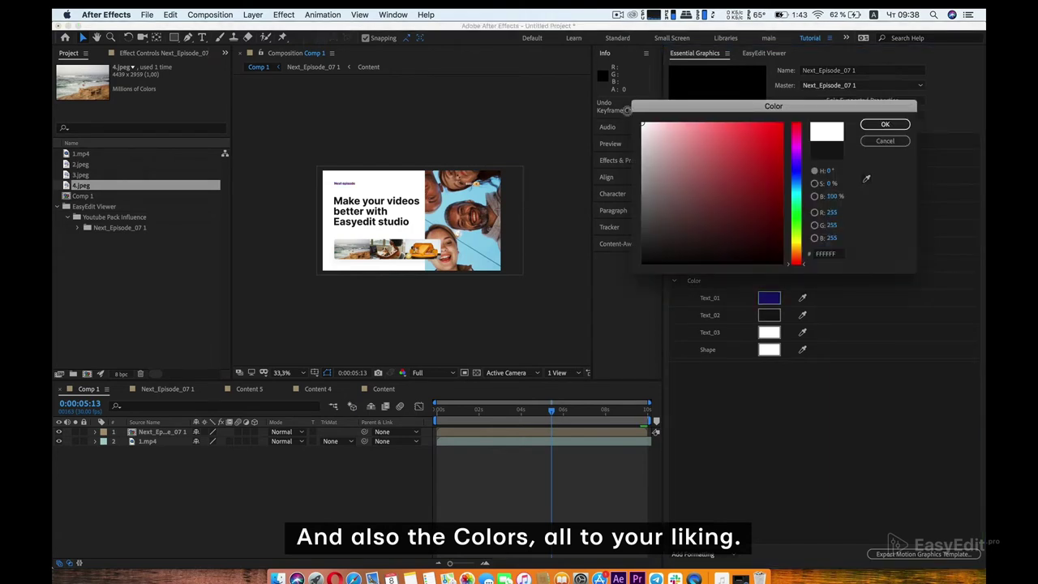
click(885, 124)
Step: Make the background Shape vivid magenta and recolour Text_01 light magenta
click(769, 350)
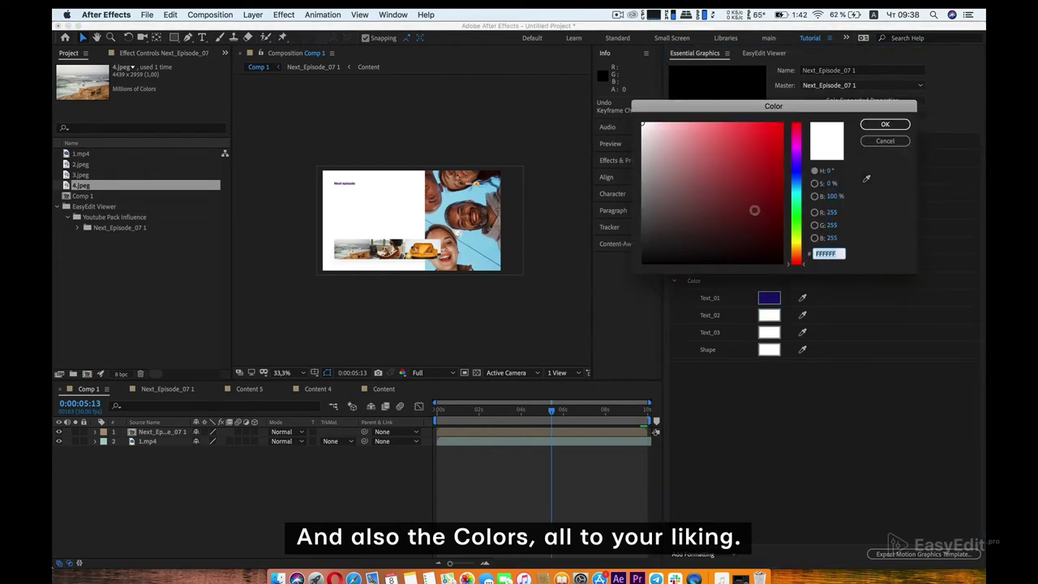
click(760, 215)
click(797, 150)
drag(717, 233, 723, 162)
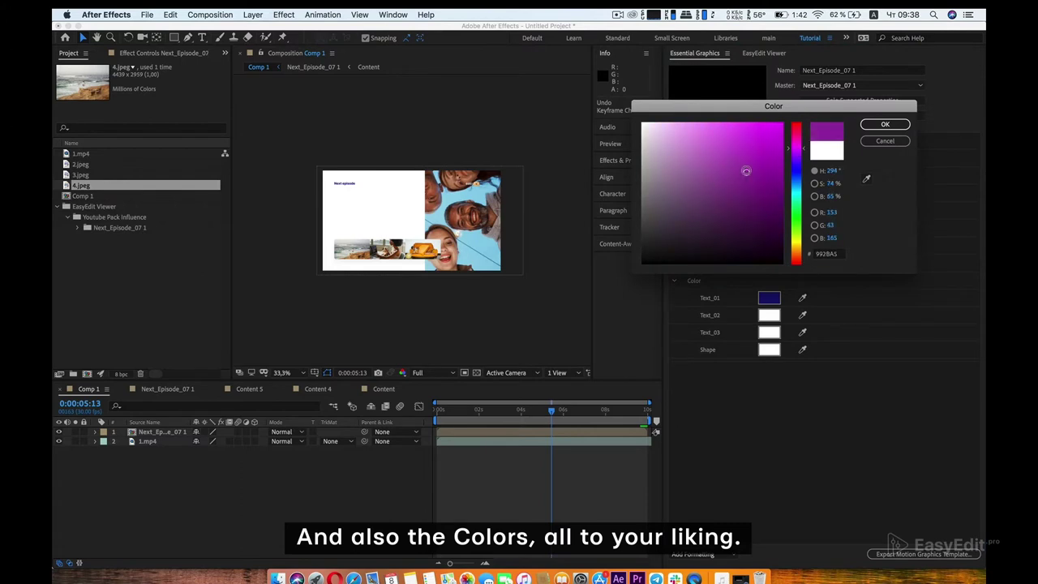
click(885, 124)
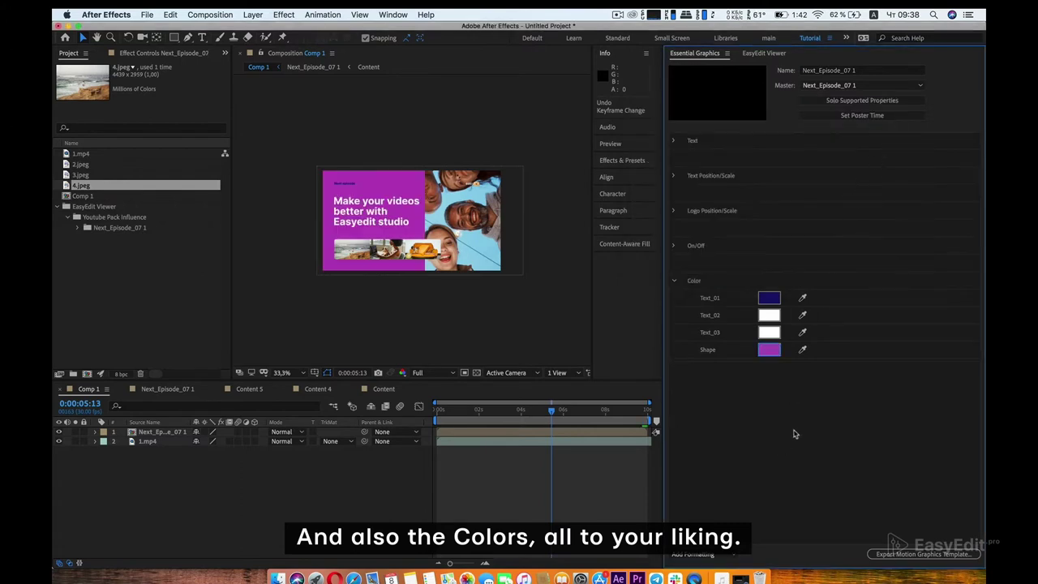
click(772, 299)
click(796, 148)
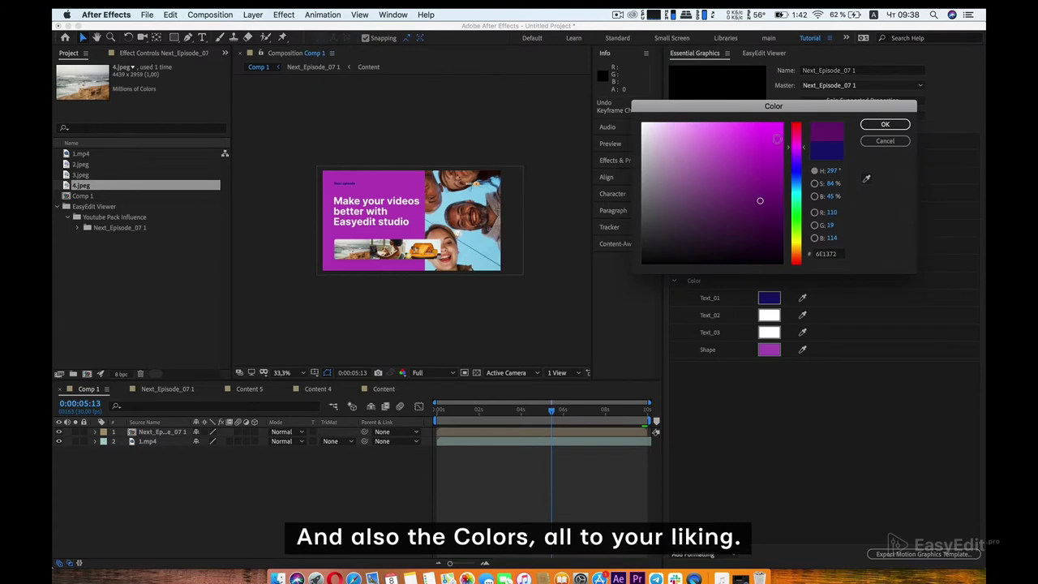
click(713, 128)
click(864, 124)
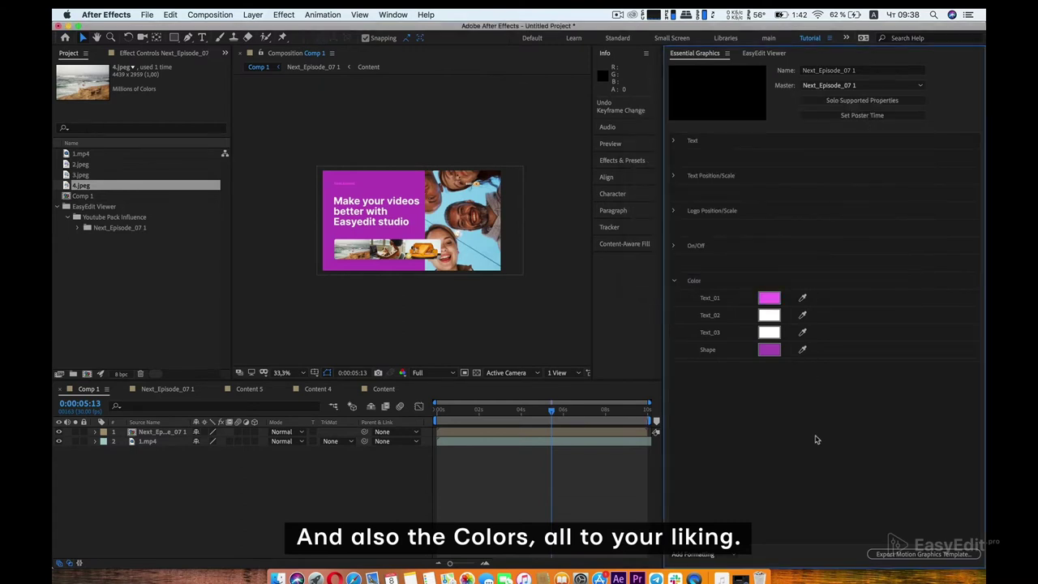
Step: Set Text_03 to Text_01's magenta via the eyedropper and rewind to the first frame
click(767, 333)
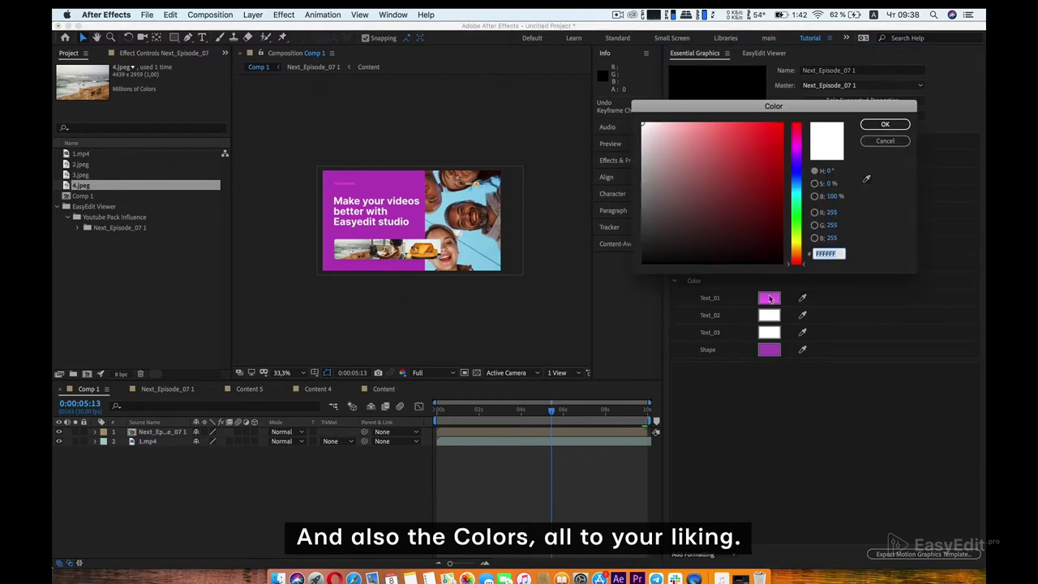
drag(701, 239, 640, 244)
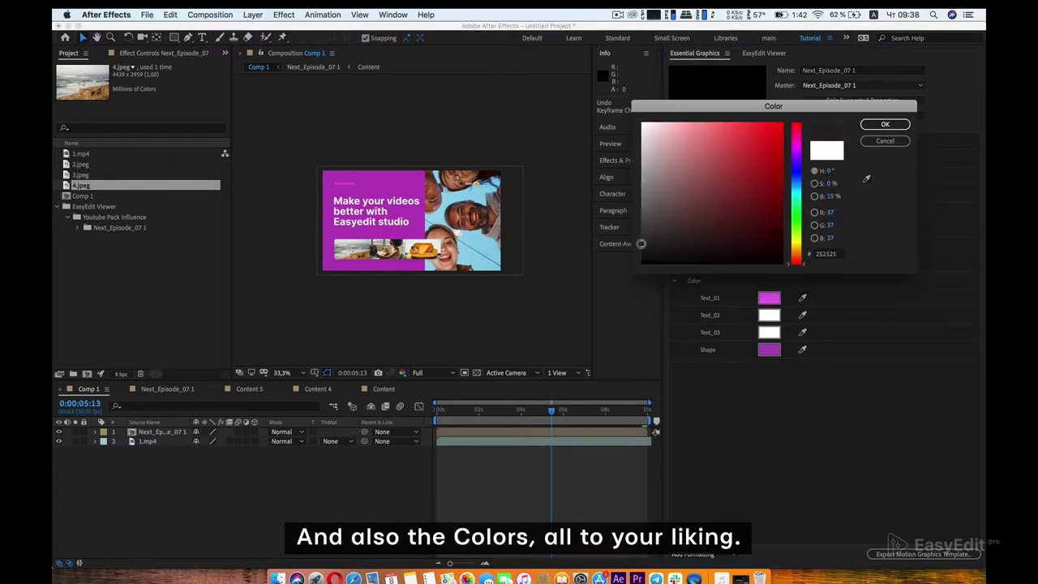
click(885, 124)
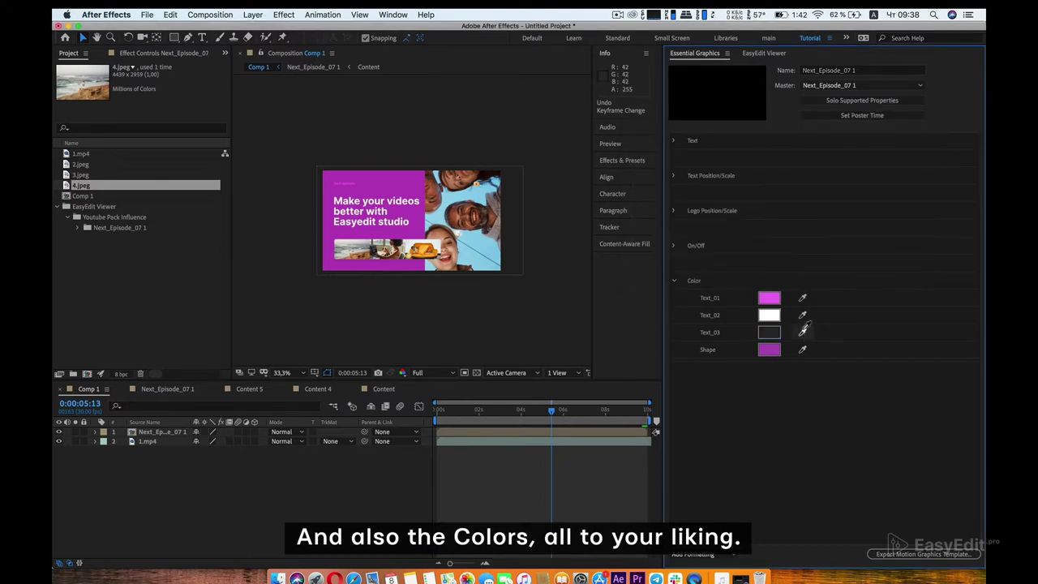
click(768, 301)
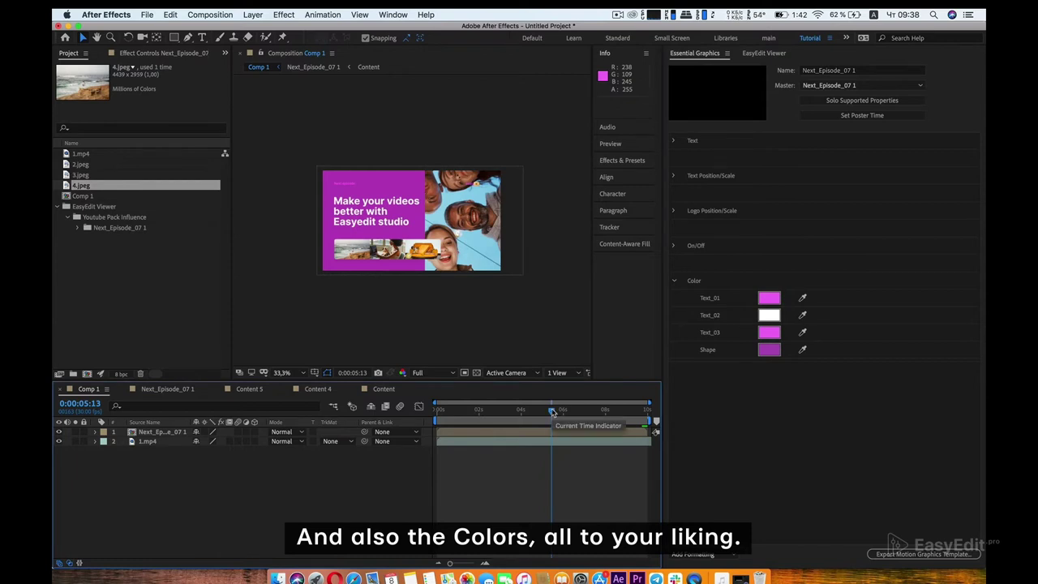
drag(551, 412, 433, 412)
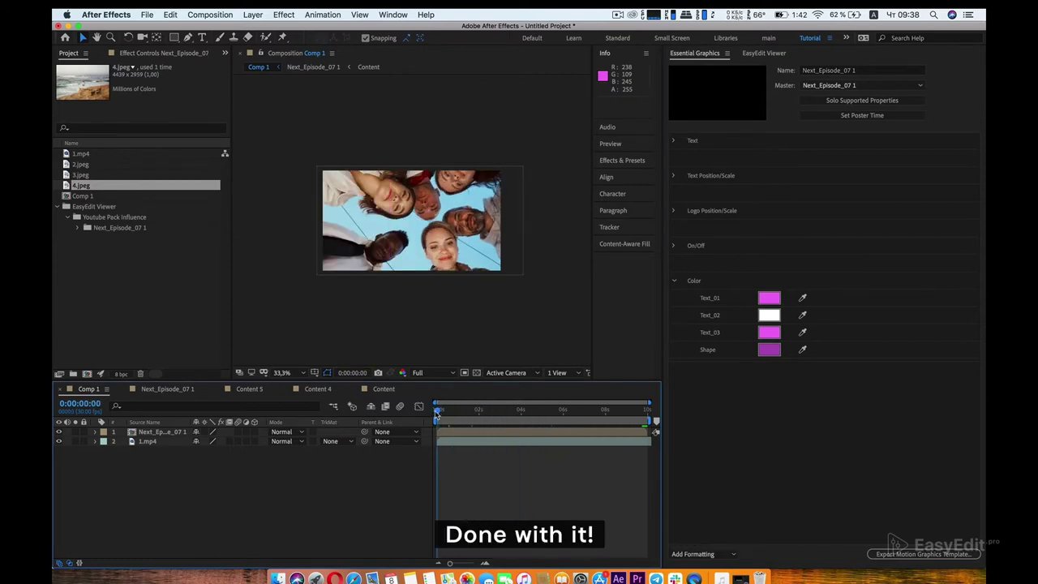
Step: Play the recoloured card and import Subscribe_07 from the Subscribes category
key(space)
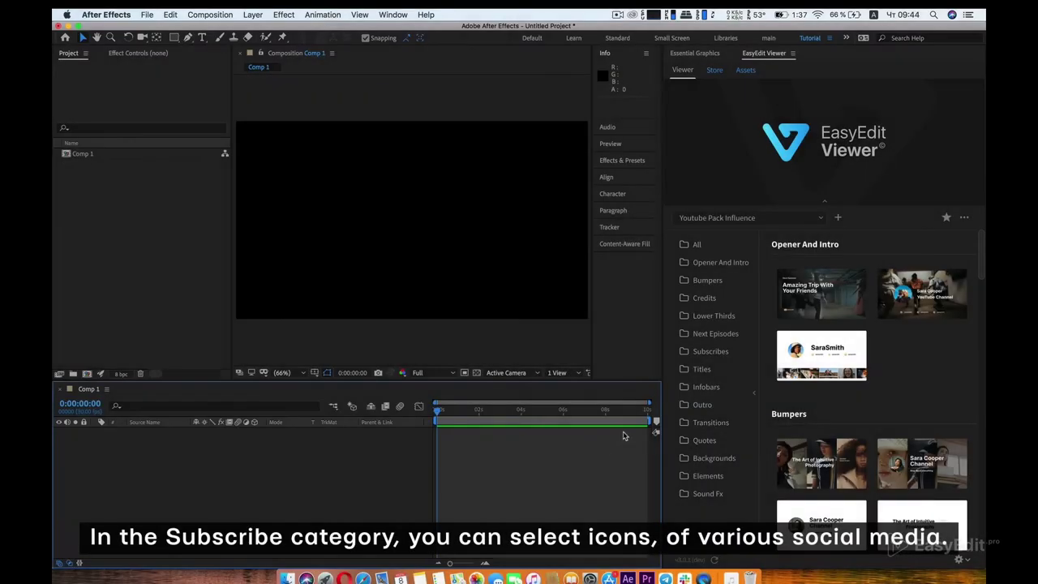
click(711, 351)
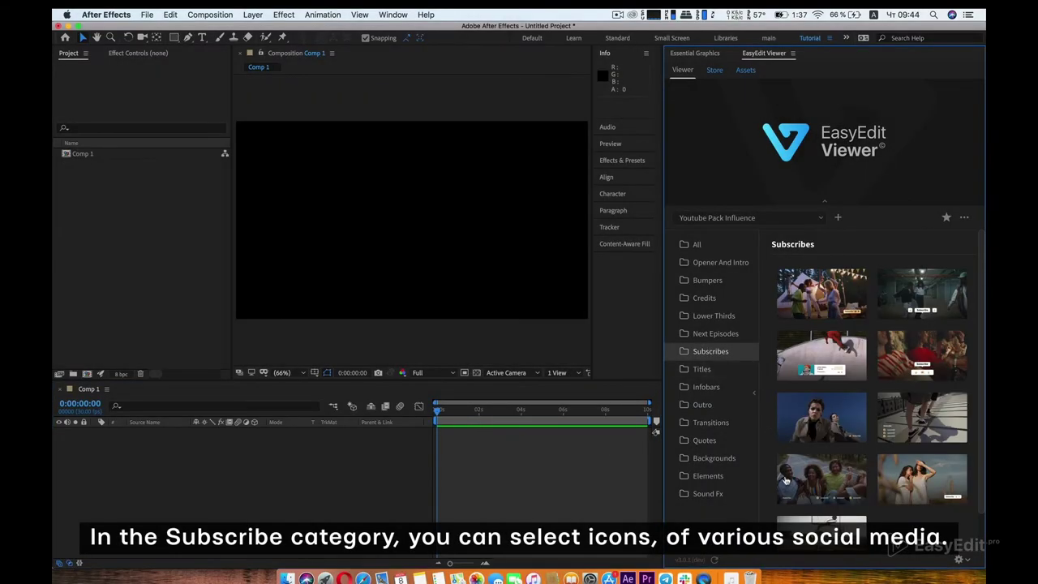
click(815, 480)
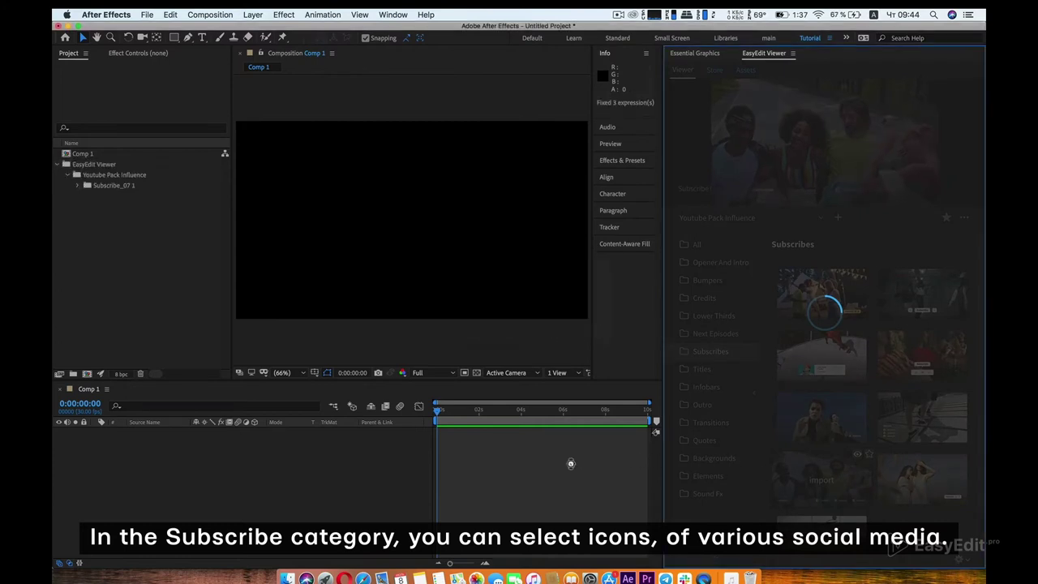
Step: Preview the Subscribe animation from 0 and stop at 0:00:02:20 where the icons show
drag(468, 412, 436, 413)
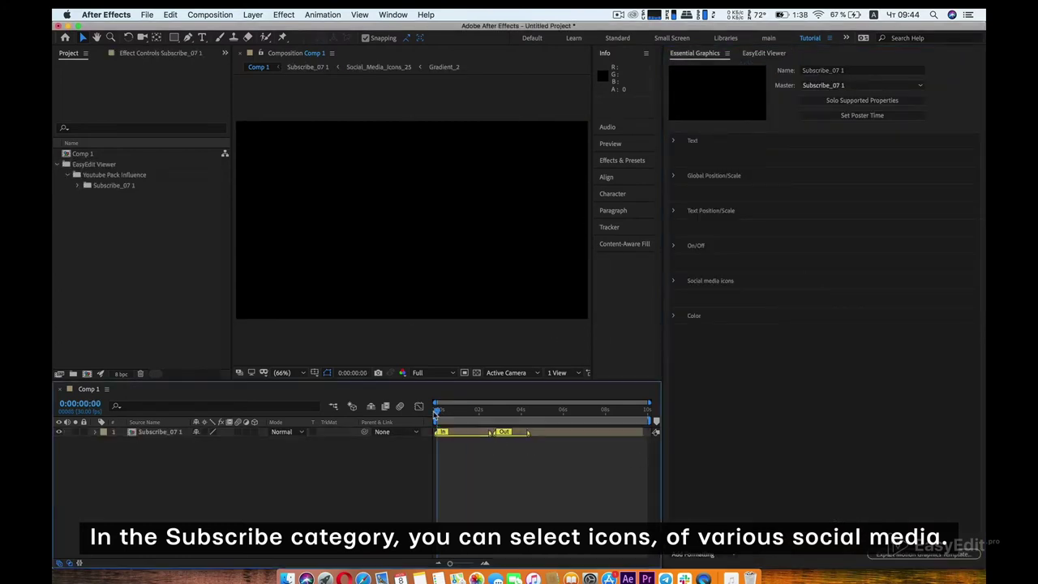
key(space)
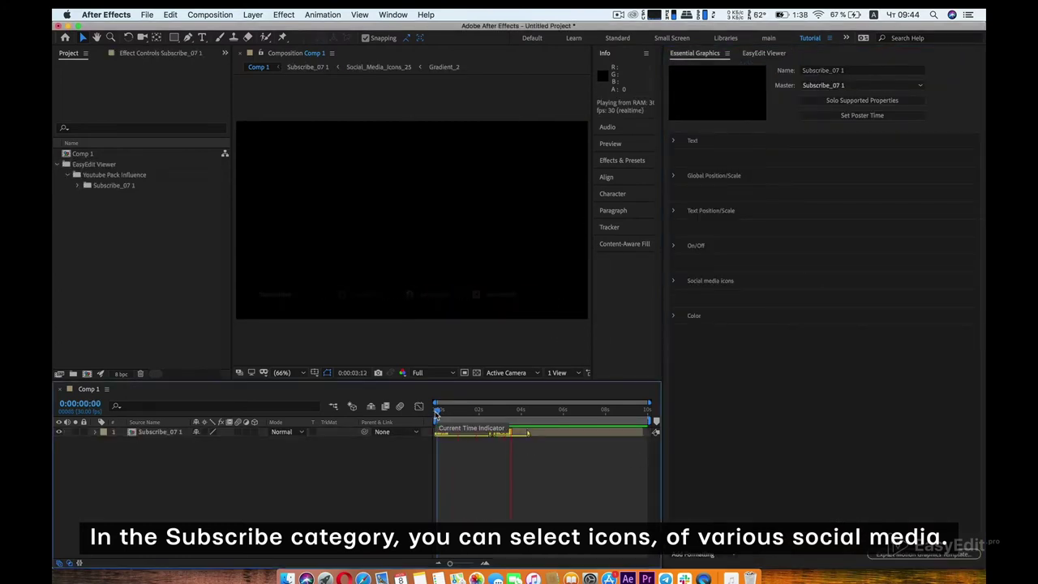
click(436, 413)
click(492, 413)
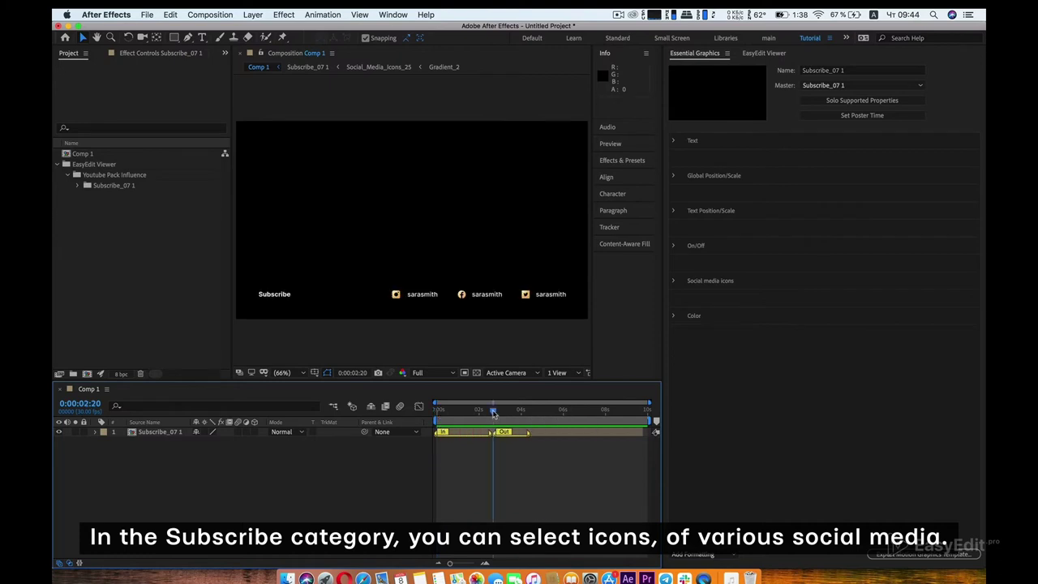
click(696, 246)
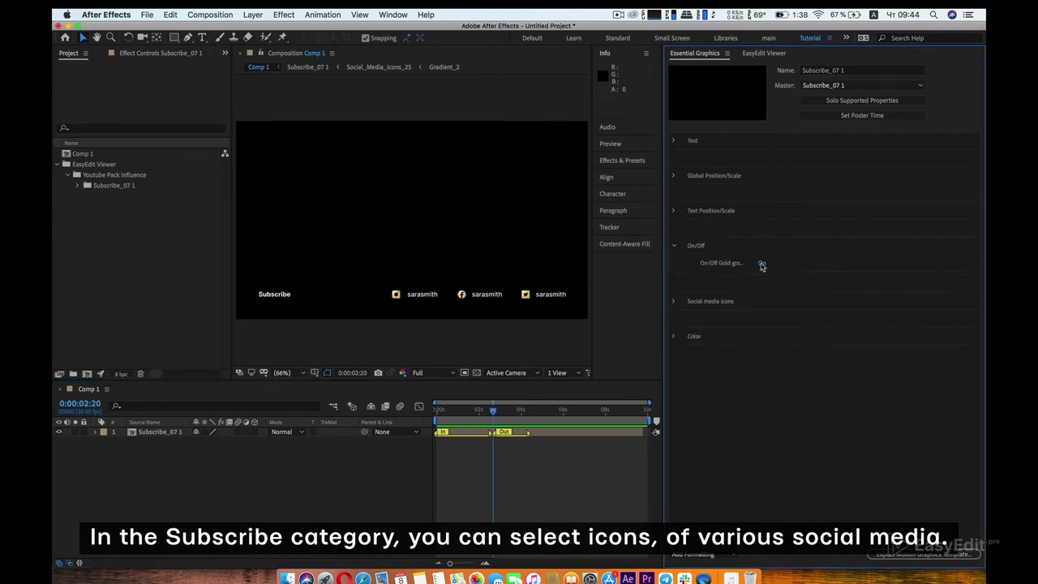
Step: Turn off the gold option and set the second and third social icons to 30 and 11
click(761, 264)
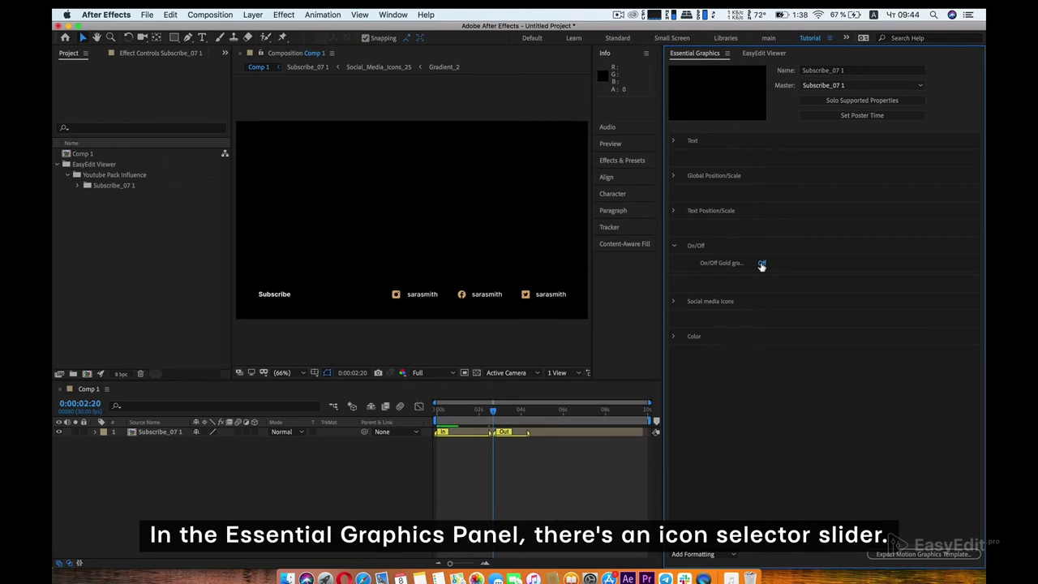
click(683, 302)
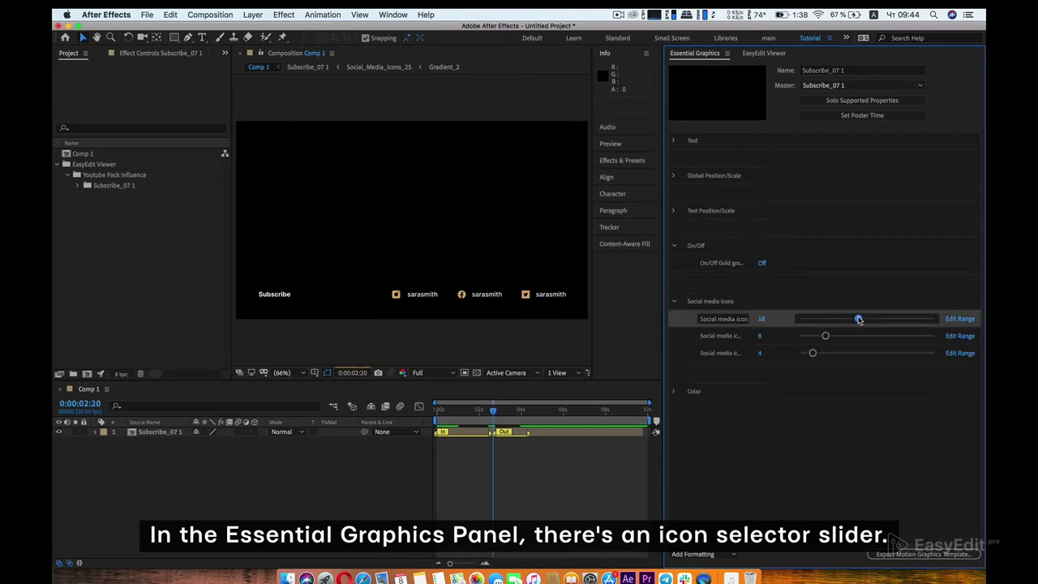
click(894, 337)
click(836, 354)
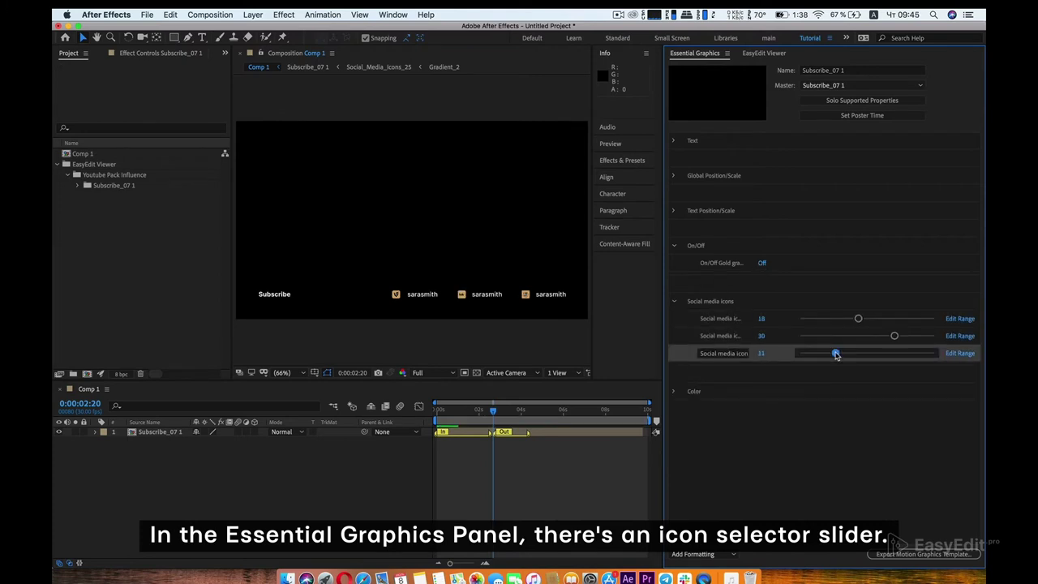
click(673, 393)
Step: Colour the first social icon magenta and the second one cyan
scroll(740, 415, down, 1)
click(770, 459)
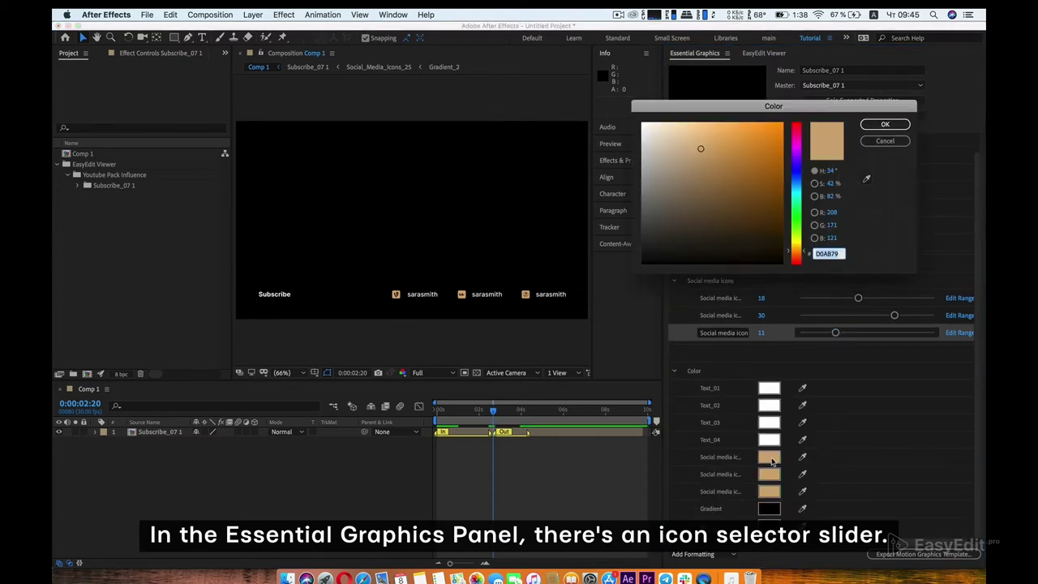
click(797, 150)
click(776, 149)
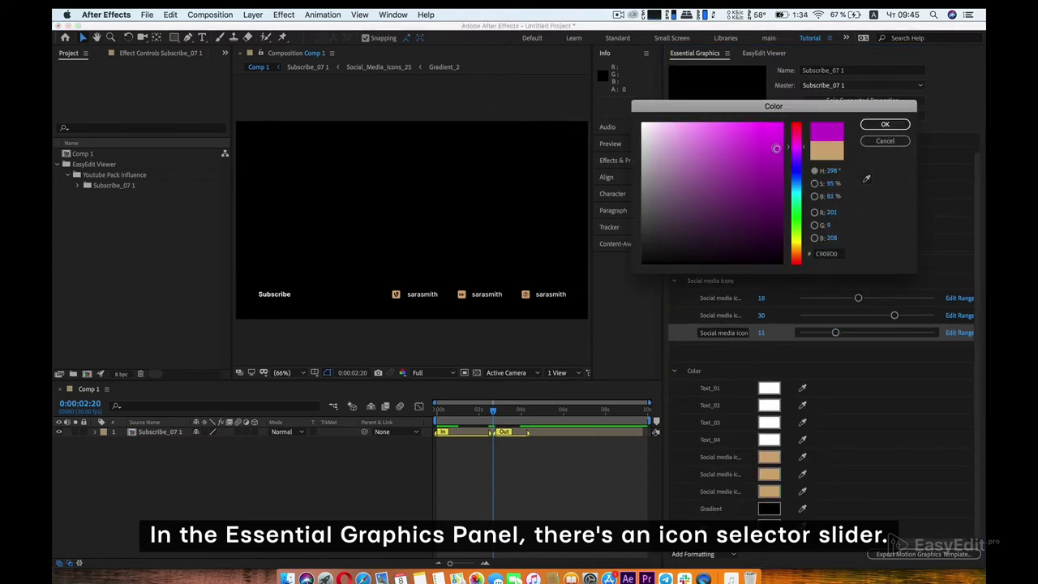
click(885, 124)
click(771, 475)
drag(791, 210, 803, 189)
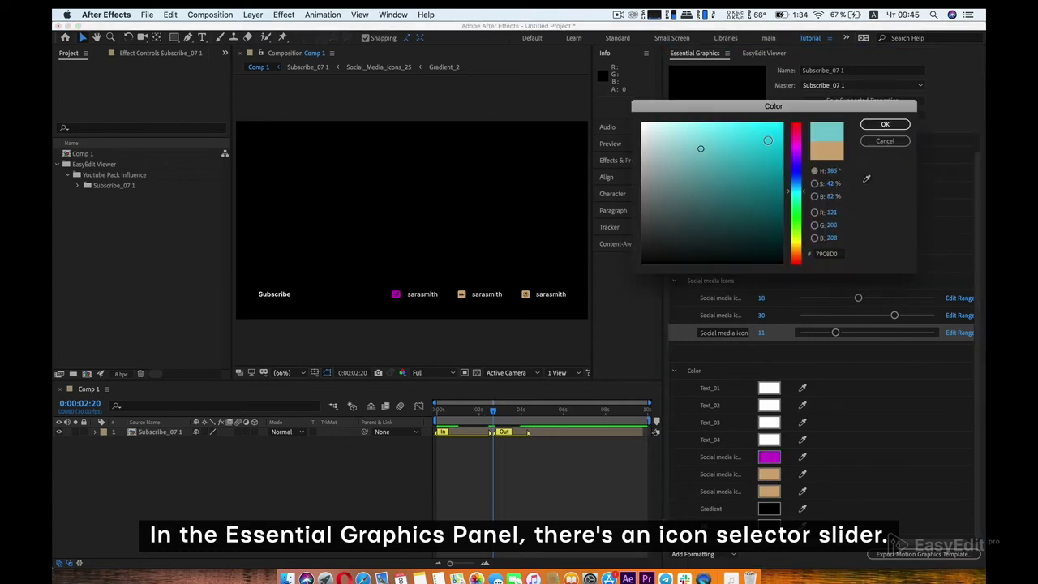
click(884, 124)
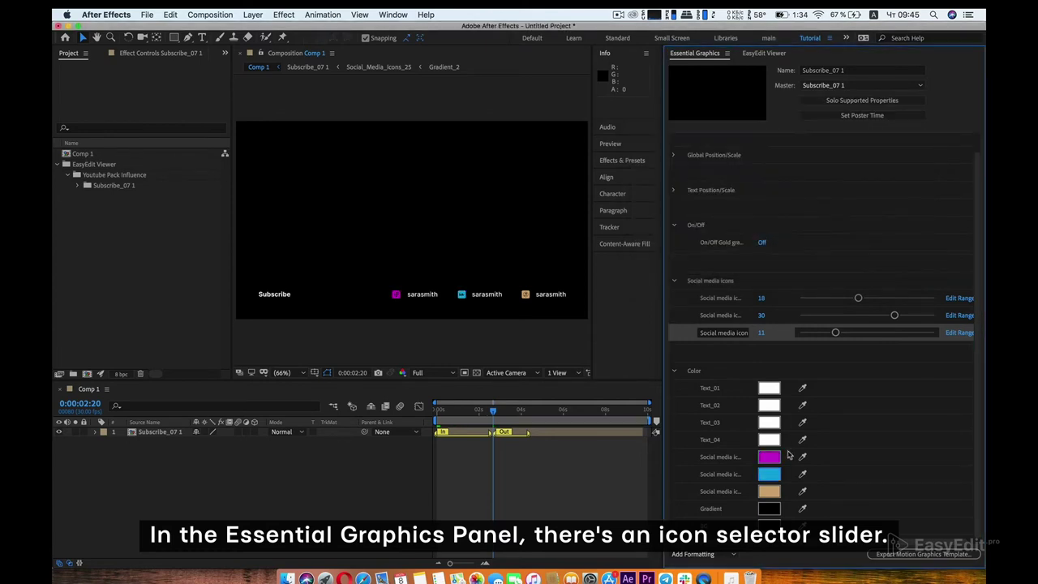
Step: Colour the third social icon a bright yellow-green
click(769, 491)
click(798, 239)
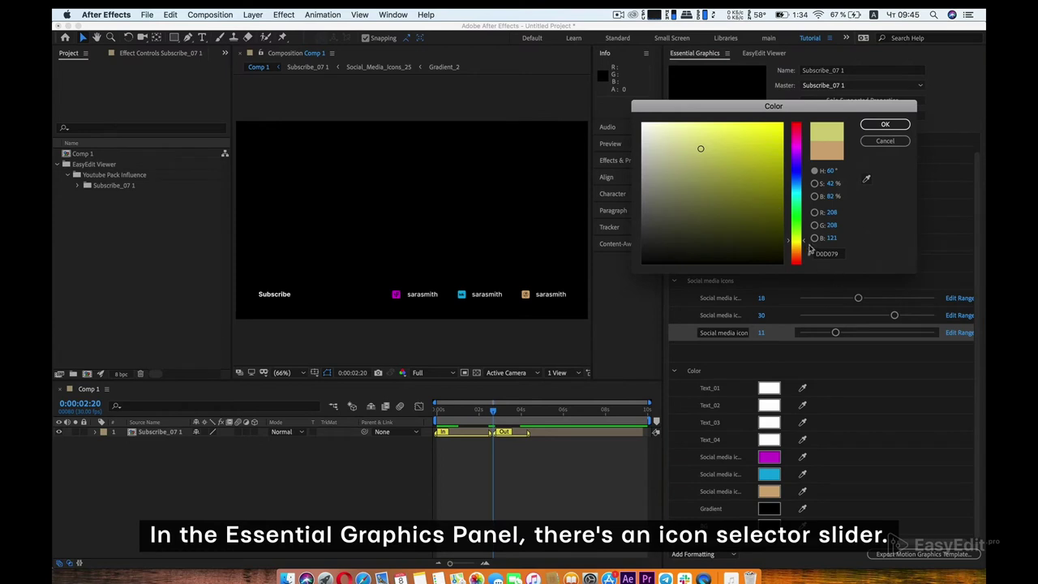
click(799, 246)
drag(713, 128, 767, 136)
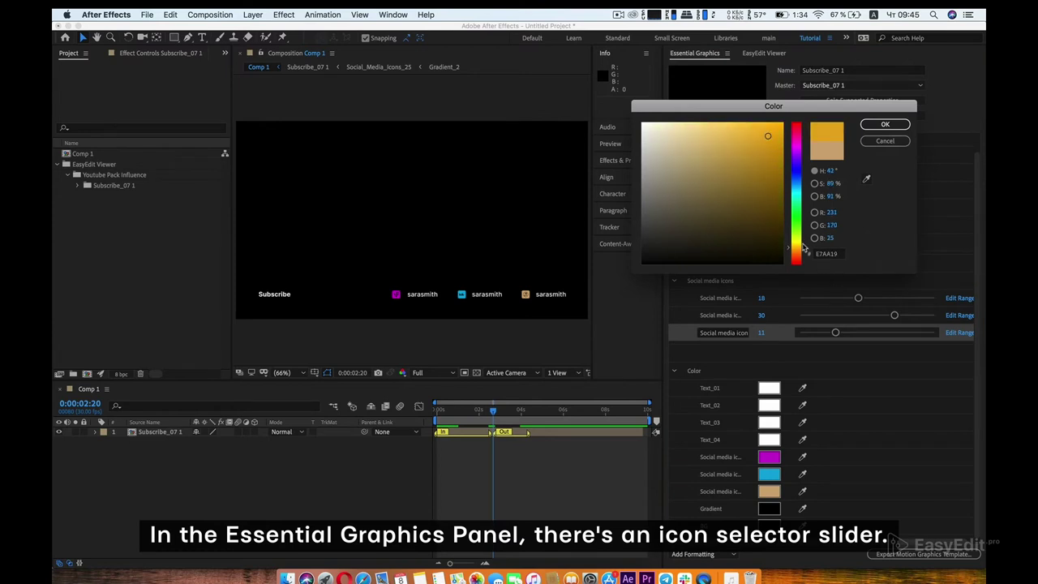
drag(801, 246, 801, 238)
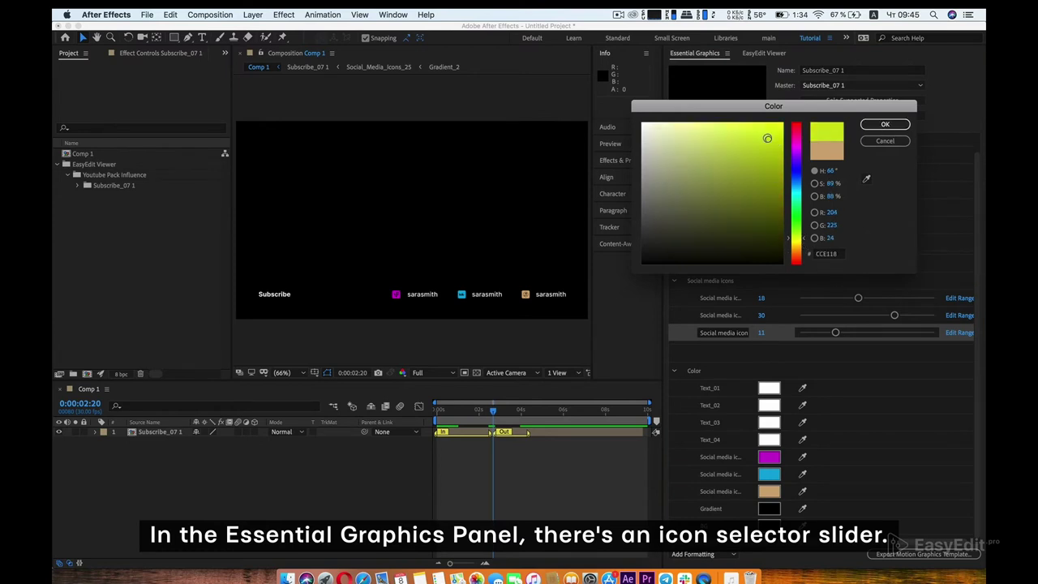
click(884, 124)
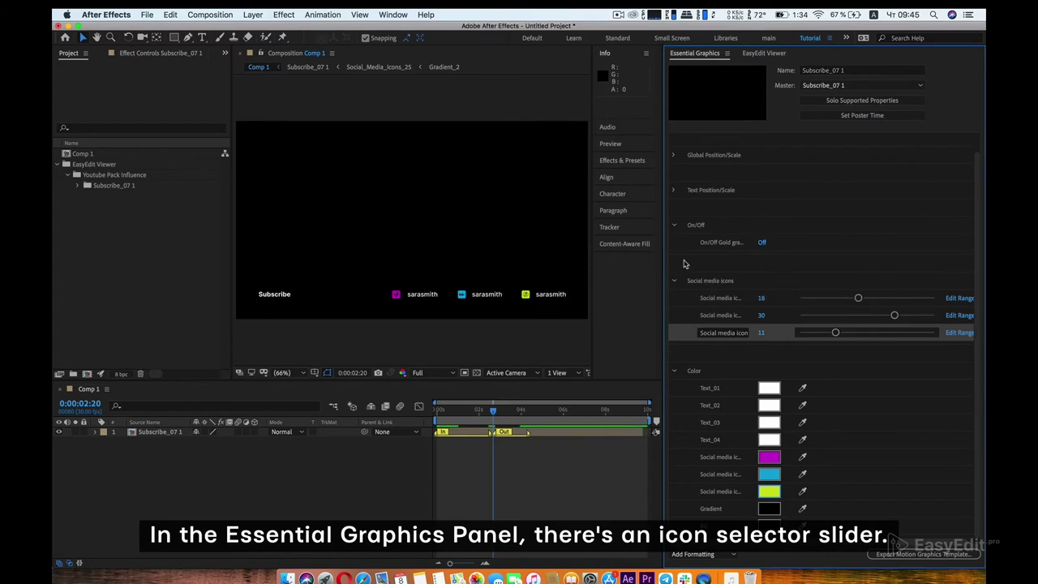
click(673, 225)
click(674, 281)
Step: Set the second and third handles' X positions to 830 and 1240 in Text Position/Scale
click(674, 316)
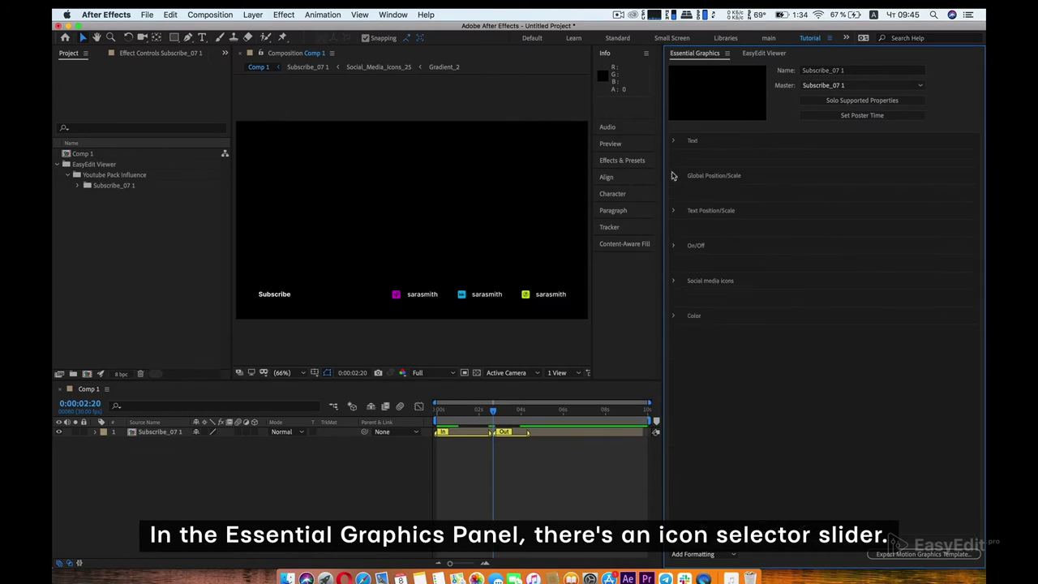
click(673, 176)
click(673, 175)
click(672, 211)
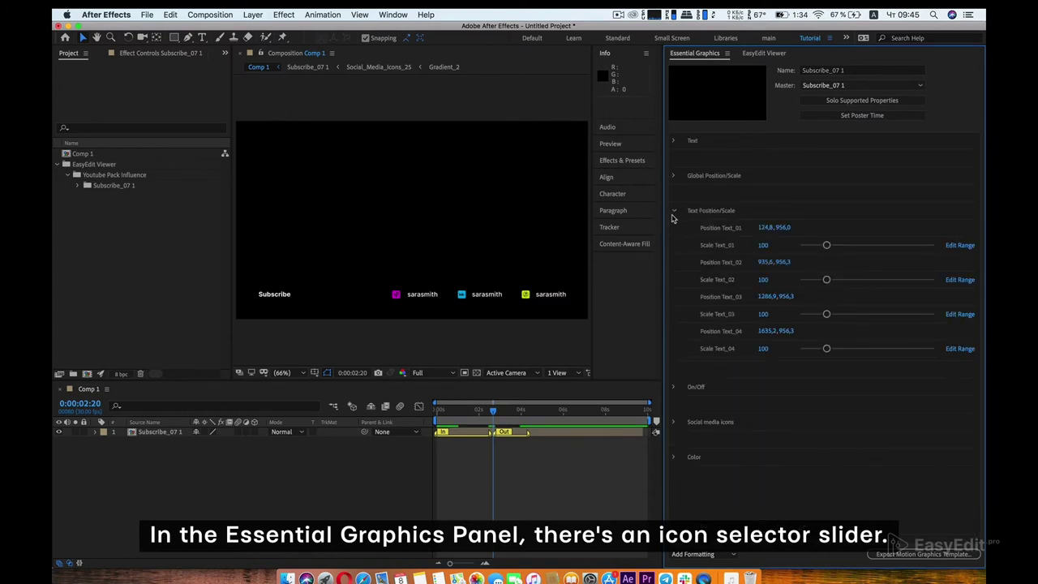
drag(767, 298, 806, 300)
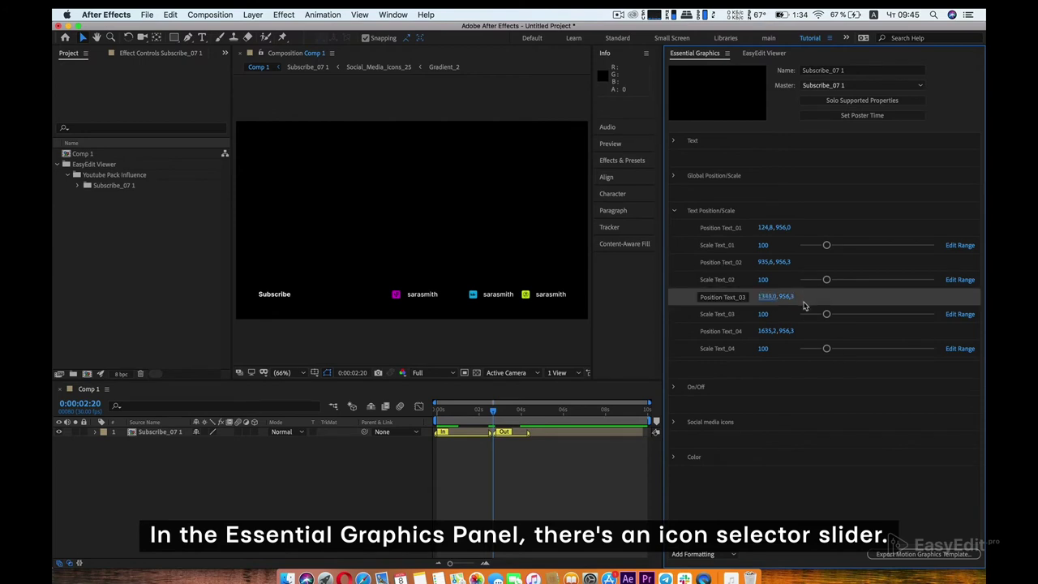
key(super+z)
click(765, 264)
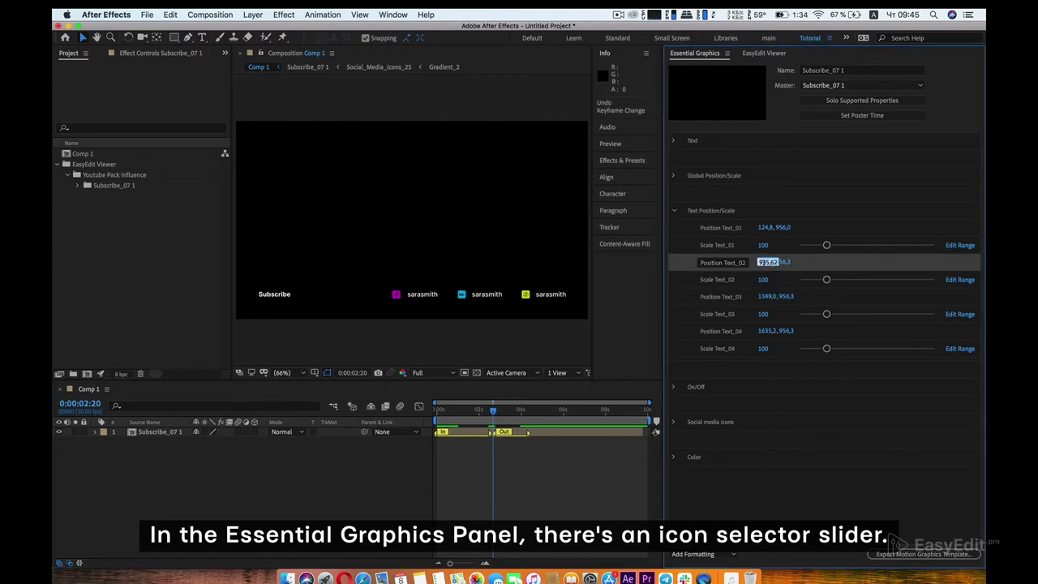
text(950)
text(830)
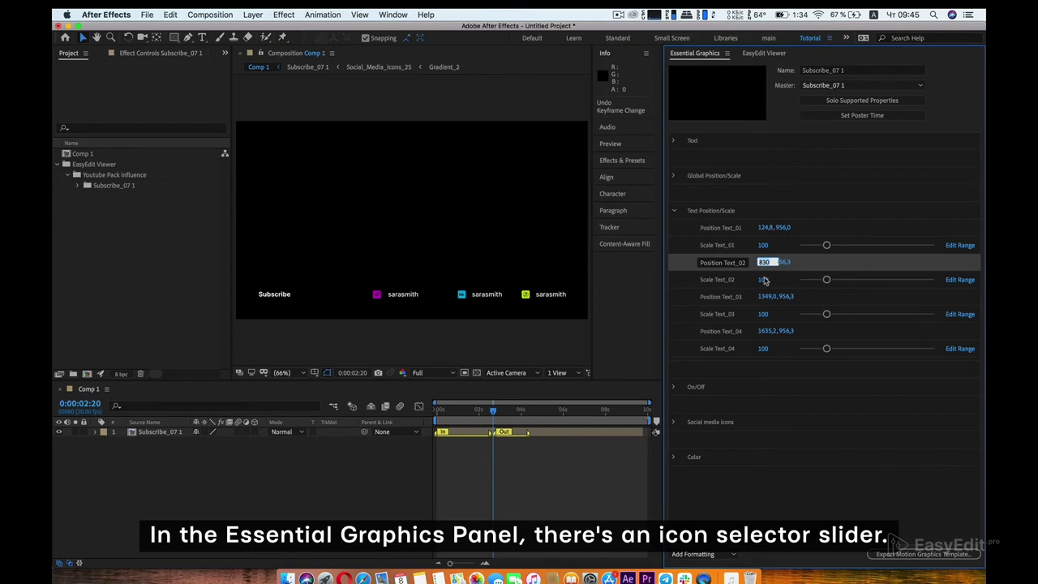
click(765, 297)
text(1360)
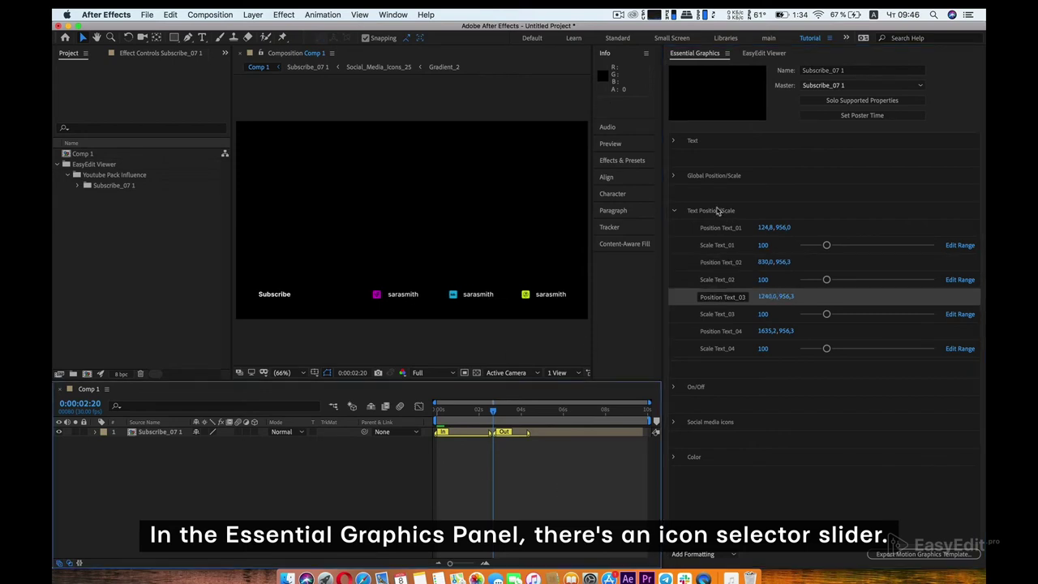
click(674, 210)
drag(493, 409, 472, 409)
Step: Drag the subscribe layer's In marker earlier and its Out marker to 3 seconds, previewing the timing
click(437, 411)
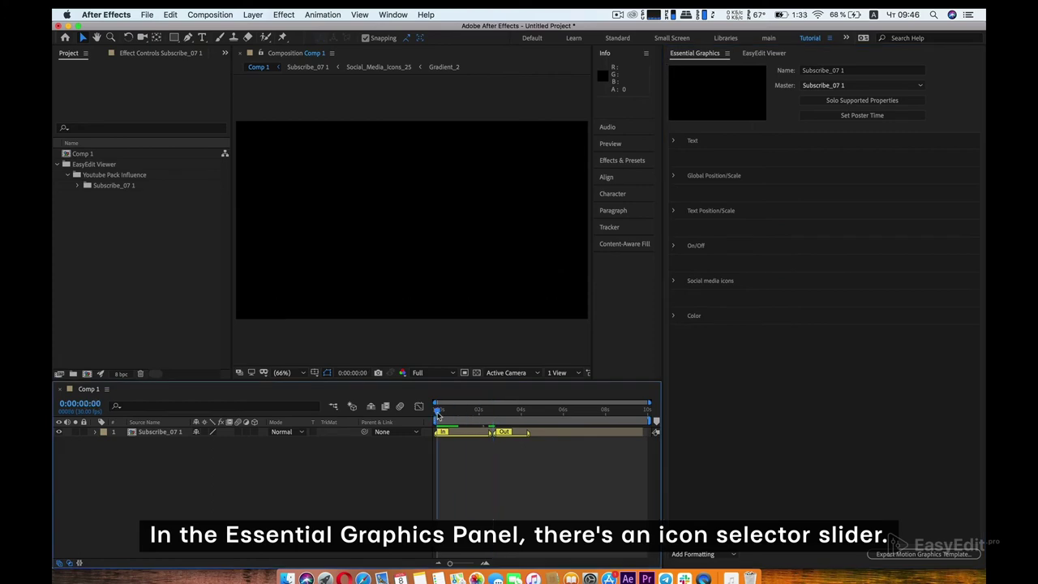
key(space)
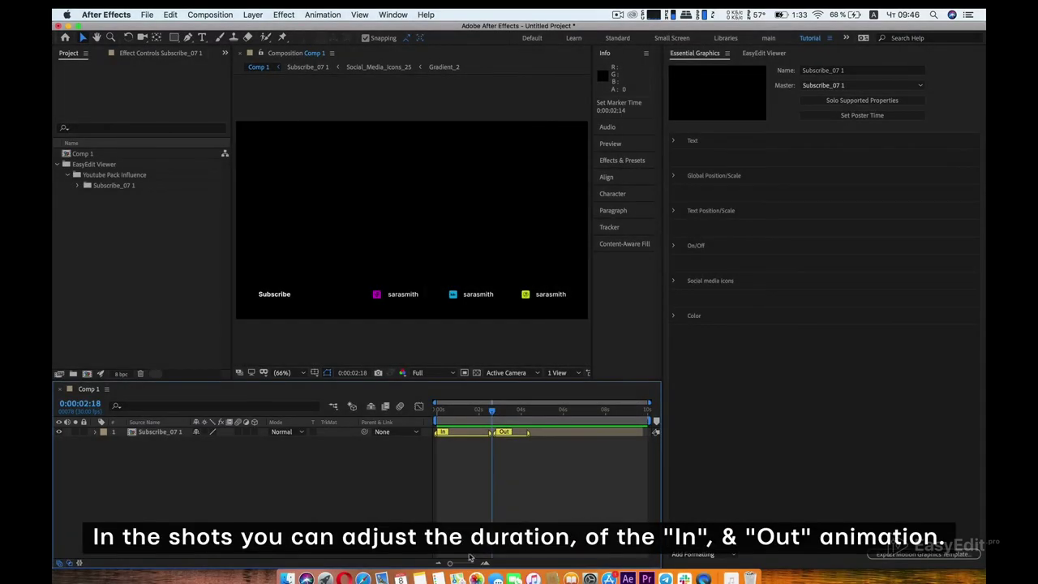
scroll(534, 467, up, 2)
mouse_move(526, 431)
mouse_down()
mouse_move(475, 432)
mouse_move(598, 433)
mouse_up()
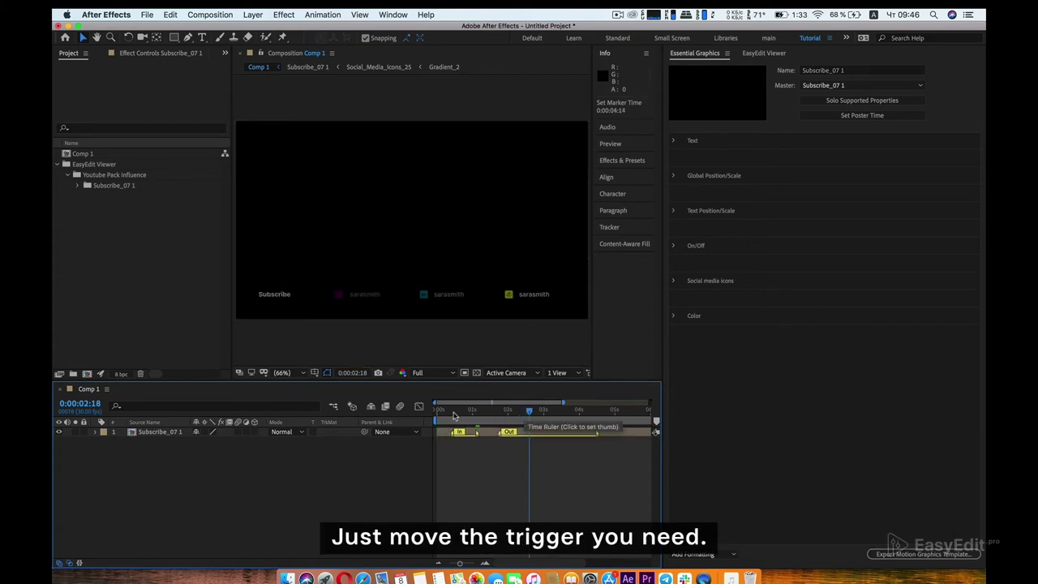
click(436, 411)
key(space)
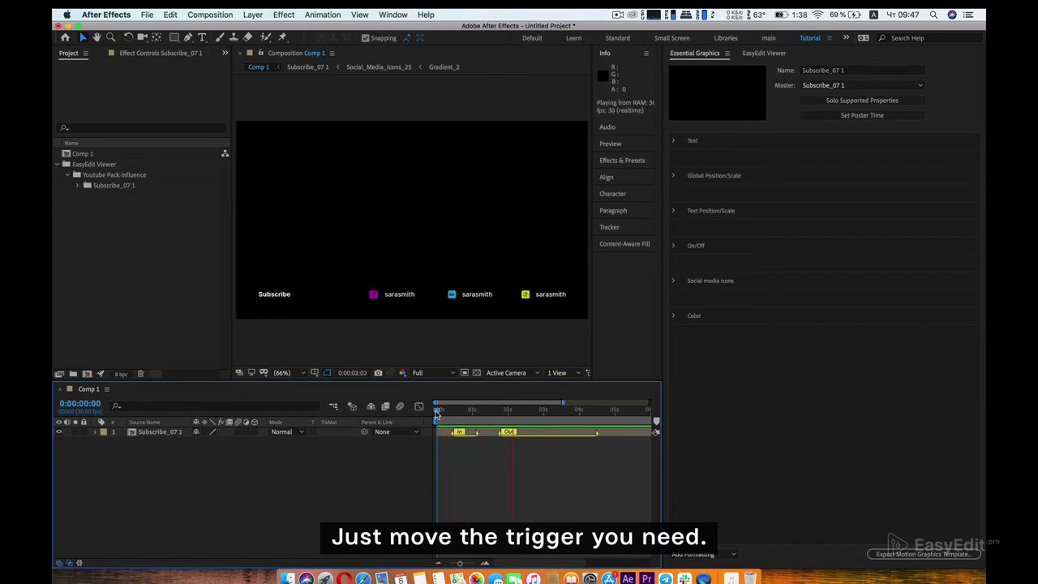
key(space)
mouse_move(459, 432)
mouse_down()
mouse_move(441, 432)
mouse_move(507, 436)
mouse_up()
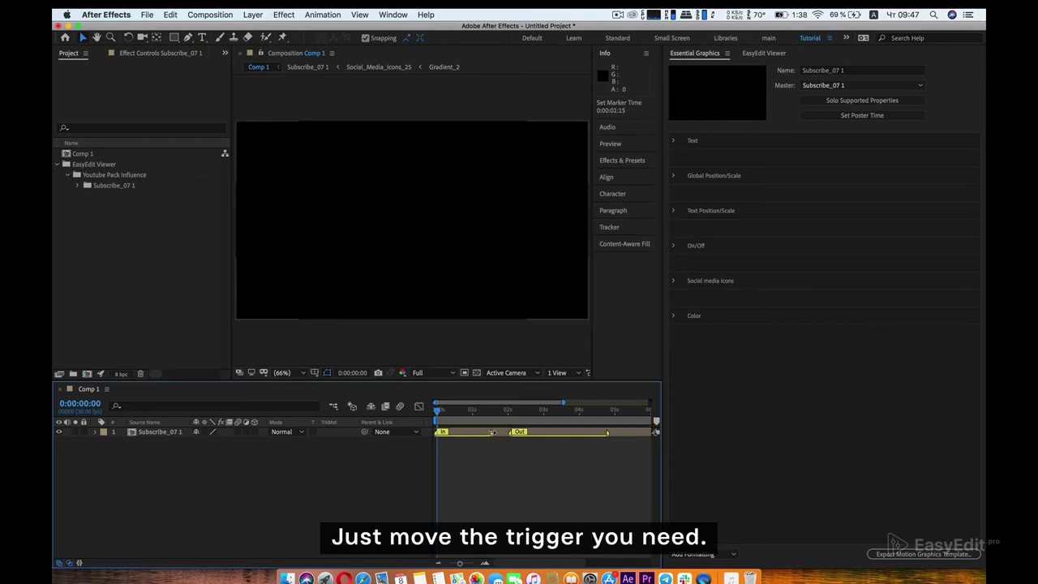
drag(607, 432, 543, 436)
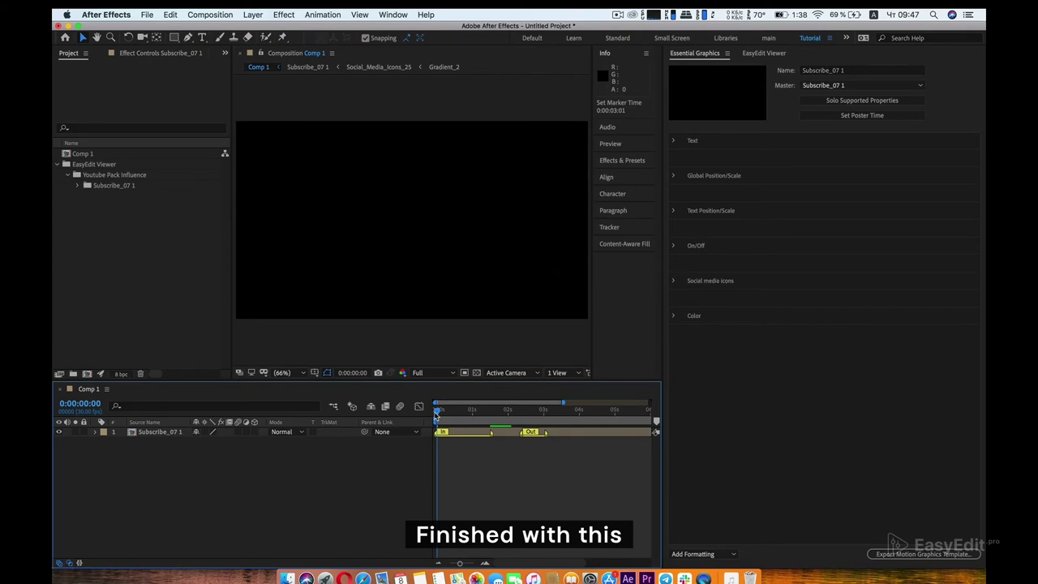
key(space)
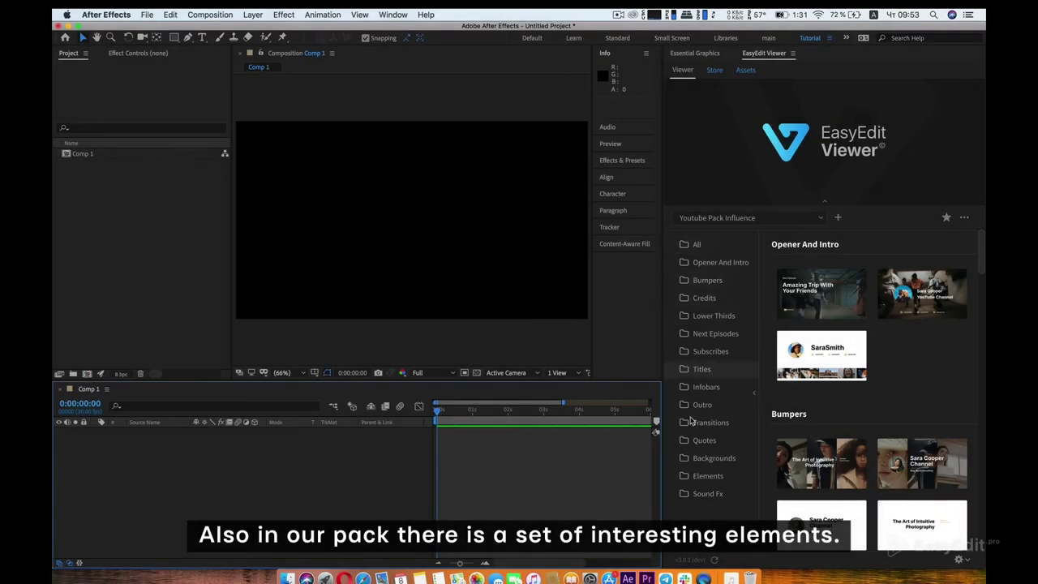
Step: Import the Elements_008 Option 1–3 bar chart from the Elements templates and preview it
click(707, 475)
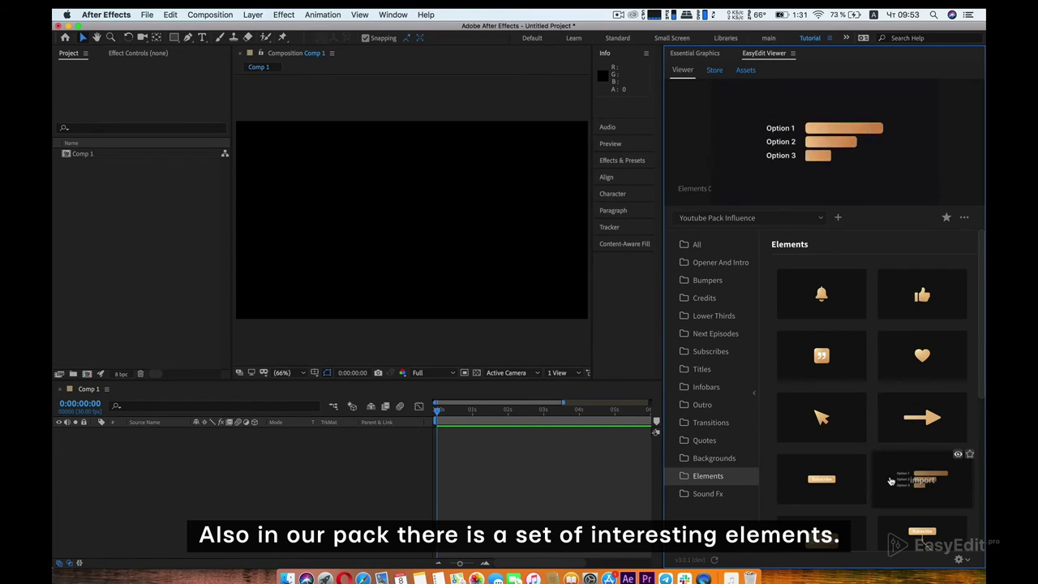
click(889, 478)
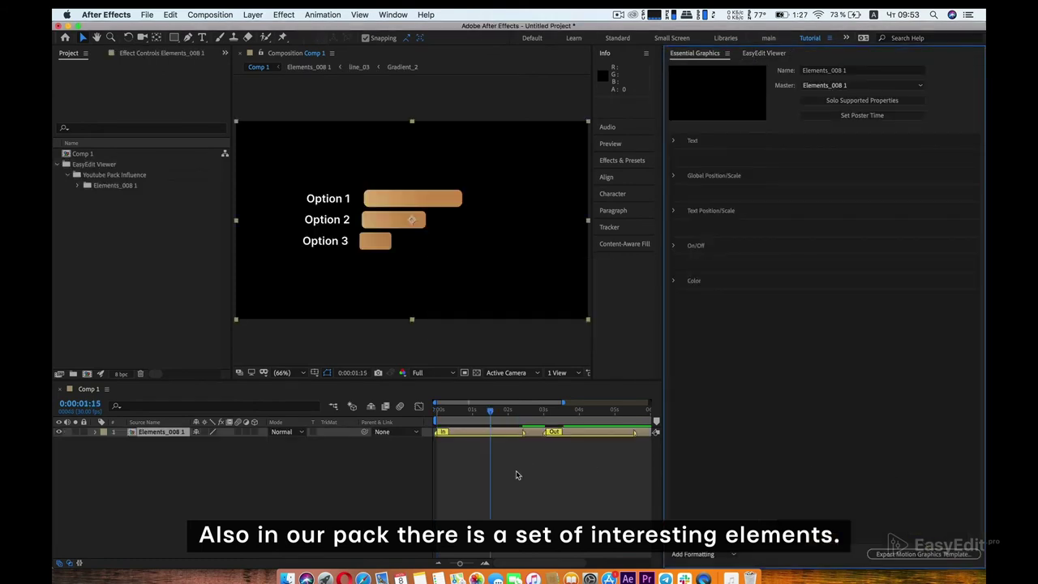
click(436, 411)
key(space)
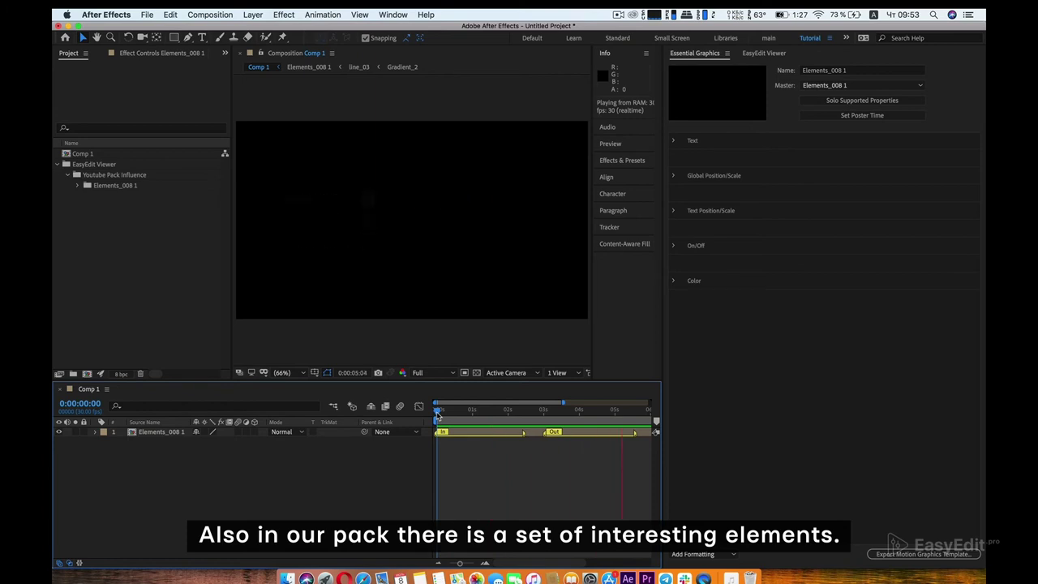
Step: Change the bar chart labels Option 1, 2 and 3 to Year, Month and Day
drag(436, 411, 530, 412)
click(673, 142)
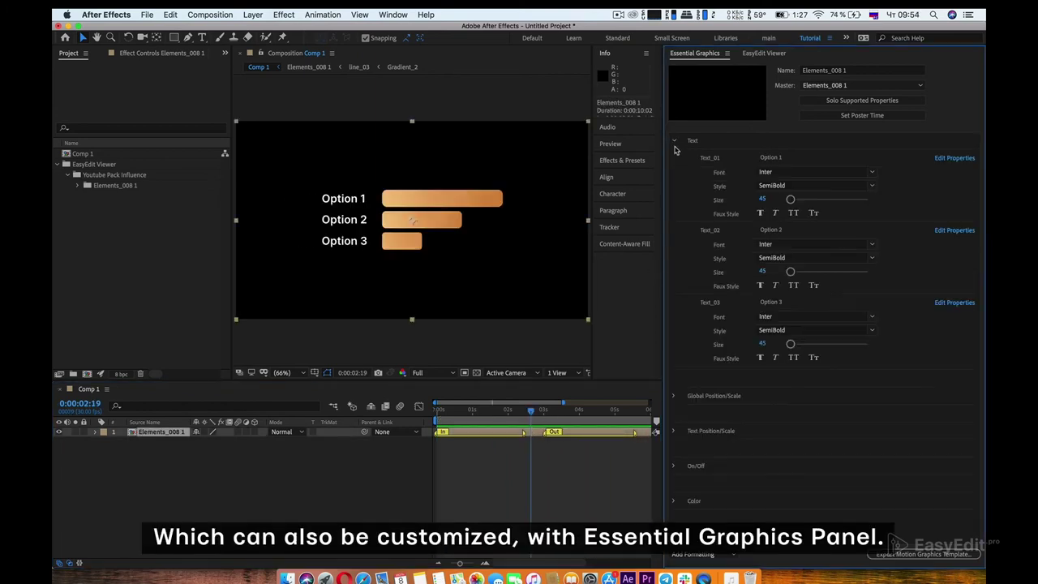
click(777, 302)
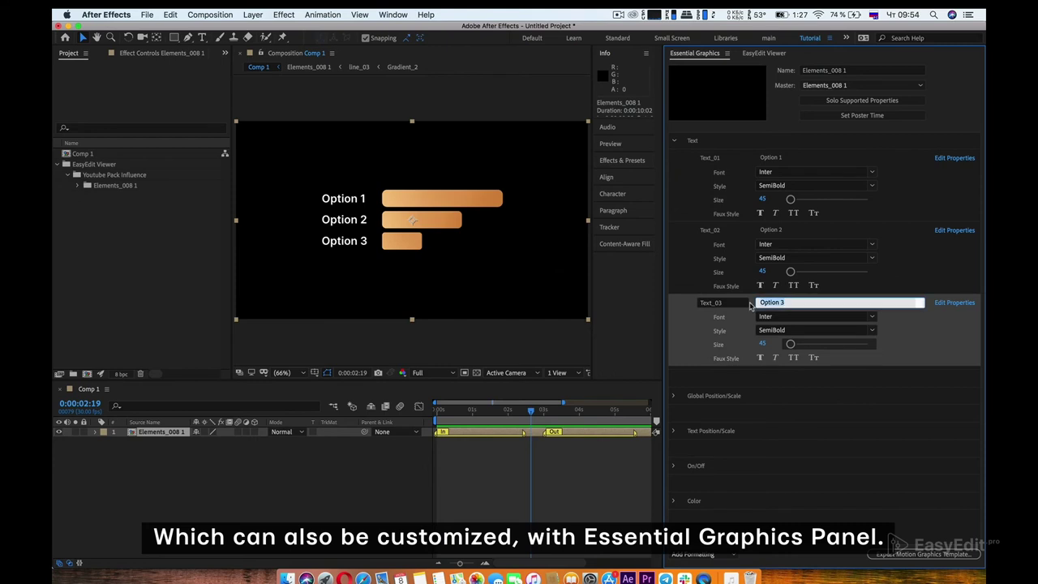
text(O)
click(786, 231)
text(Month)
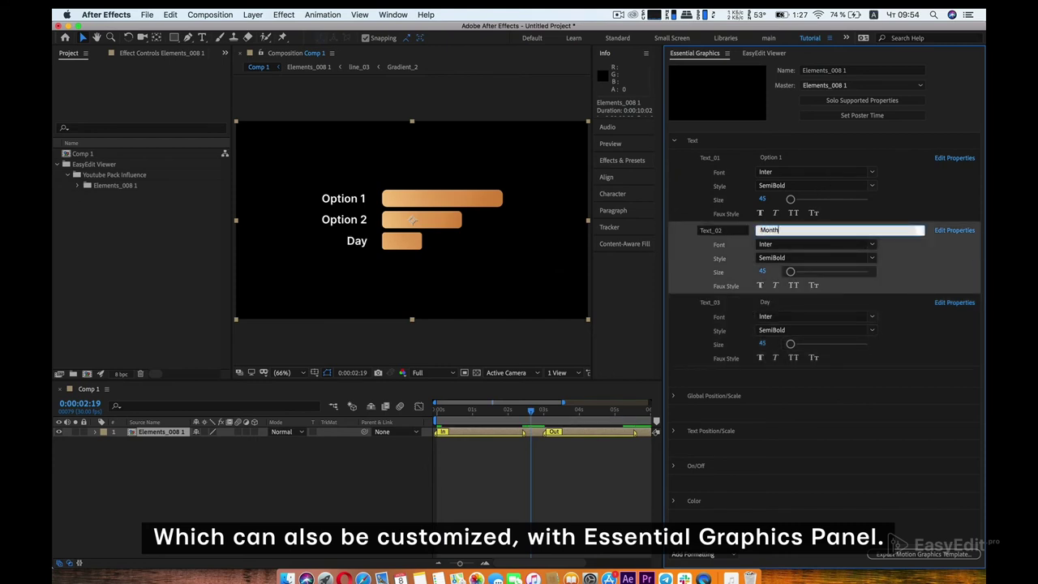
click(792, 159)
text(Year)
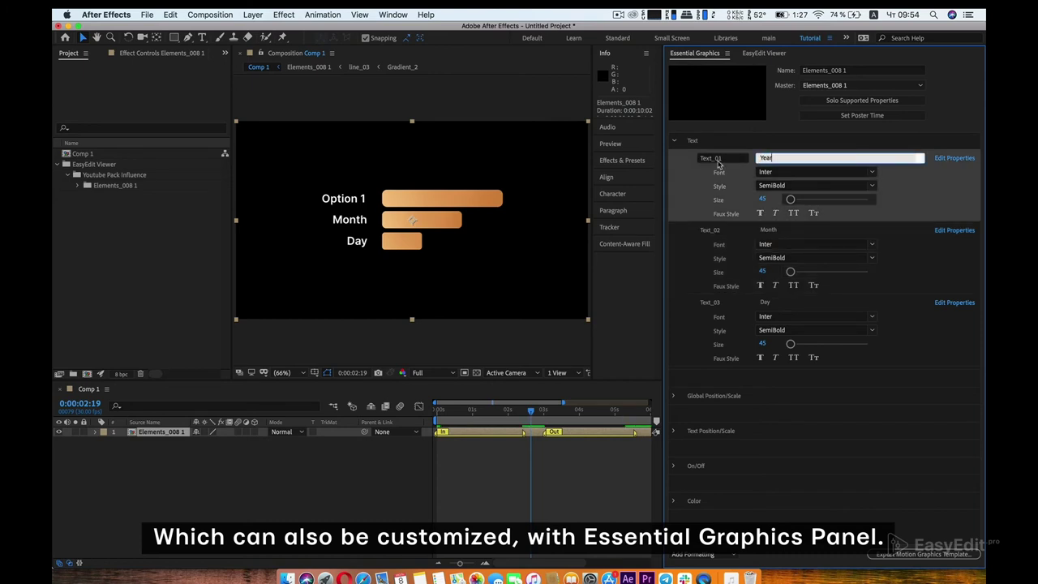
click(674, 142)
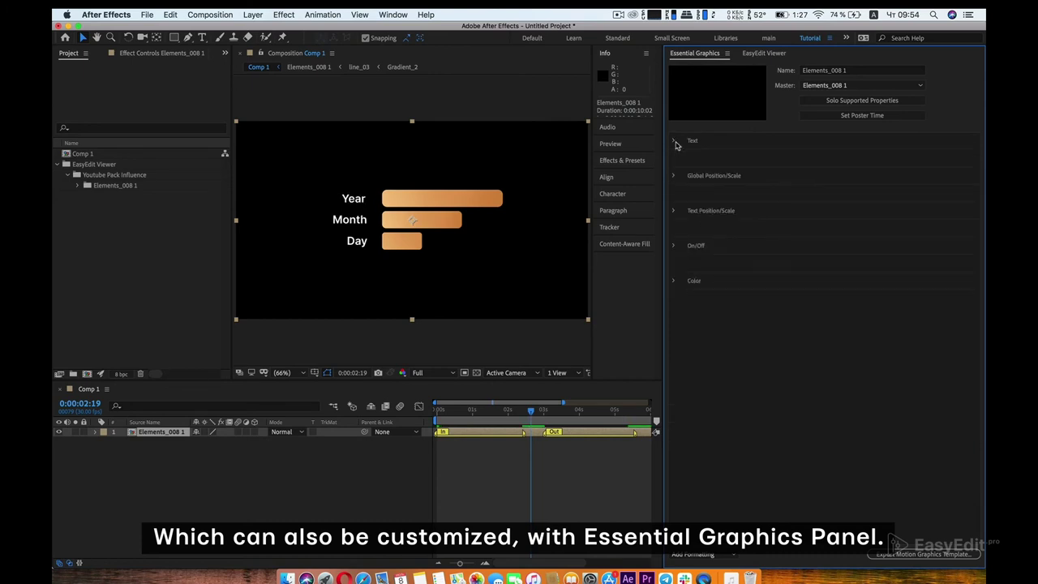
Step: Scale the whole bar chart to 75
click(673, 177)
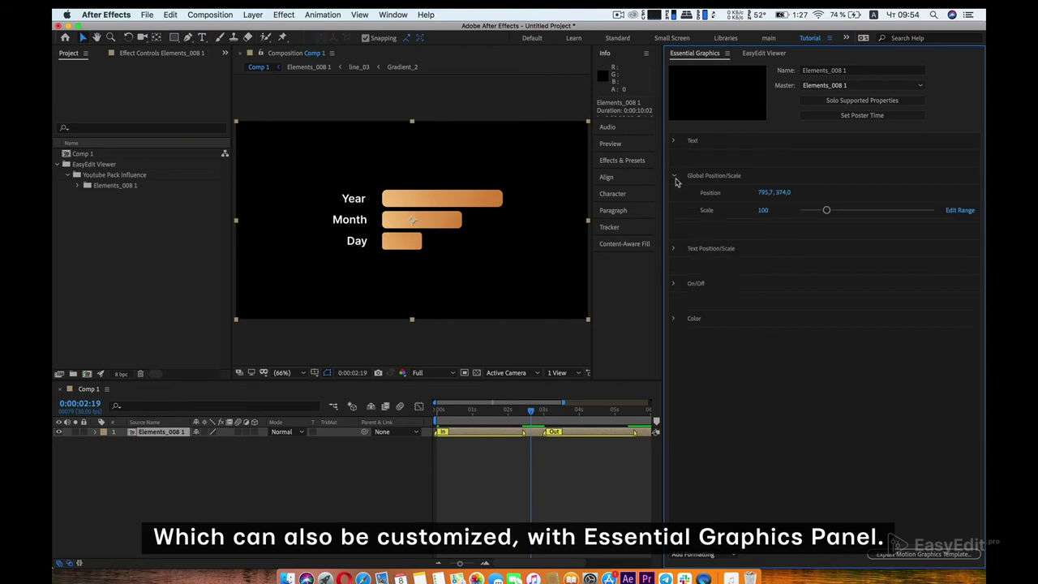
click(765, 211)
text(75)
key(Return)
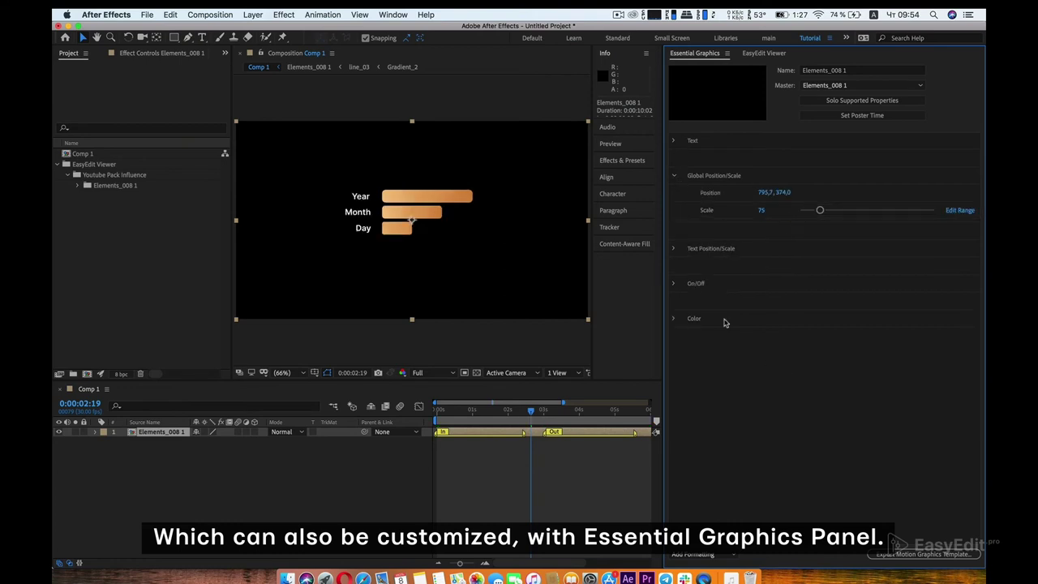
click(674, 177)
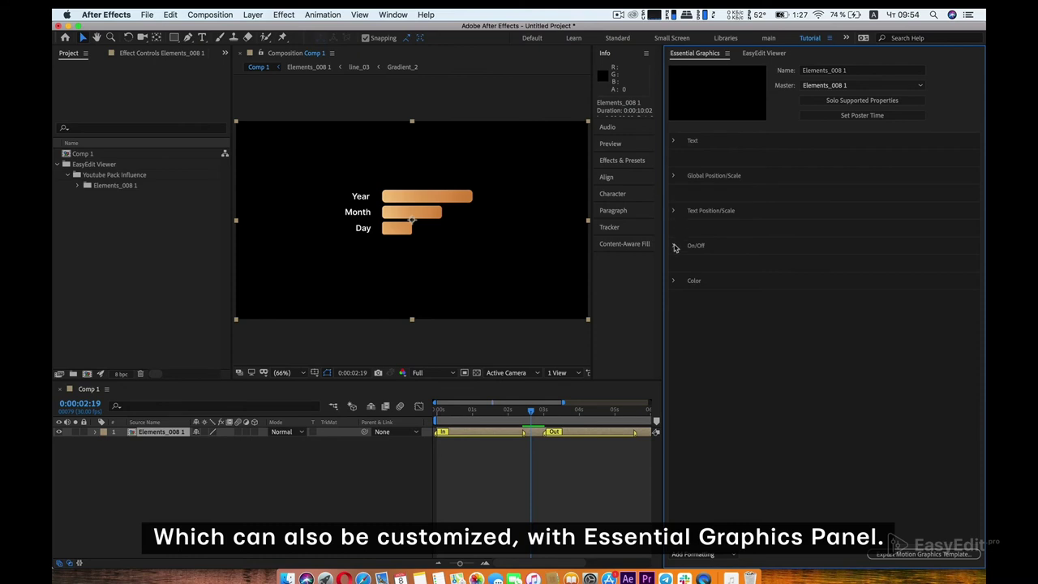
Step: Switch off the gold gradient and colour the Year bar magenta
click(673, 246)
click(762, 264)
click(674, 246)
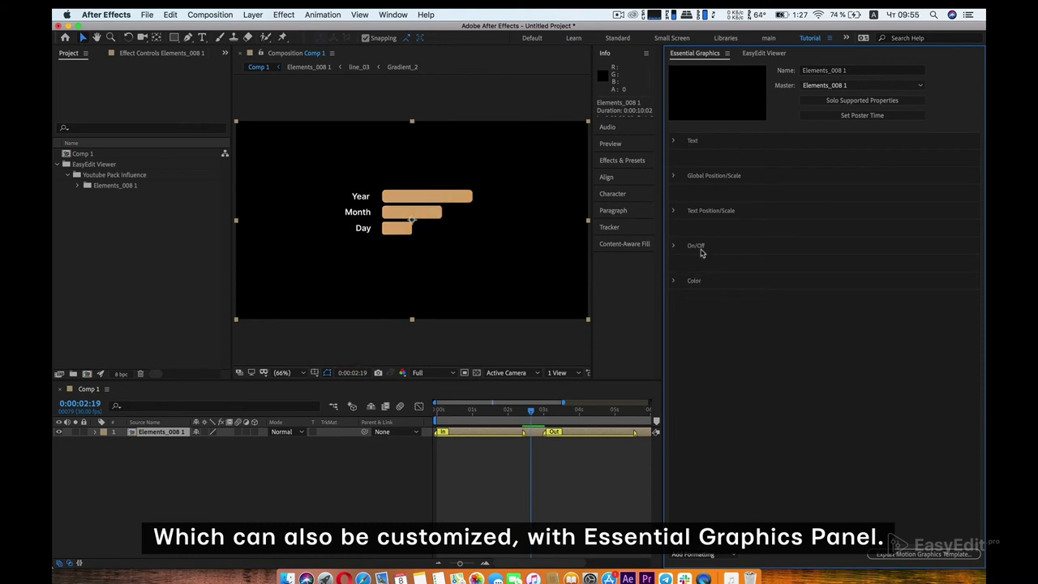
click(674, 281)
click(768, 349)
click(797, 147)
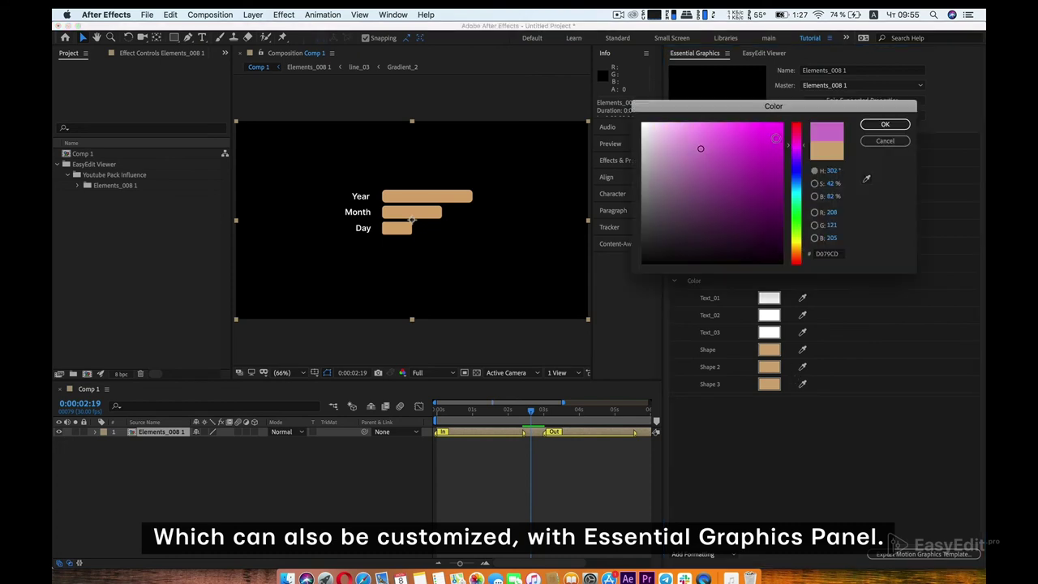
click(770, 139)
click(884, 123)
Step: Colour the Month bar green and the Day bar blue
click(770, 366)
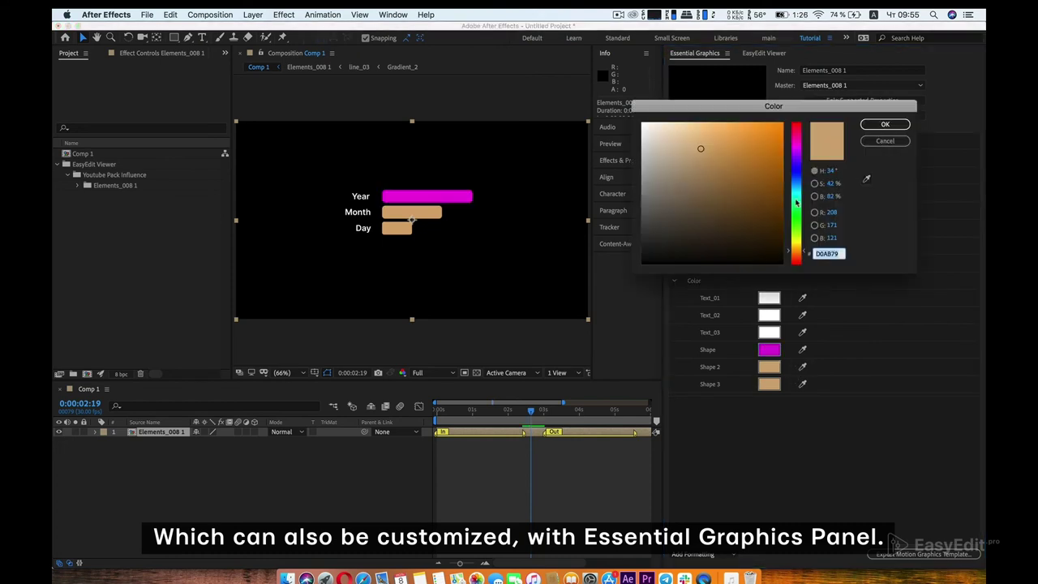
click(796, 230)
click(885, 124)
click(769, 383)
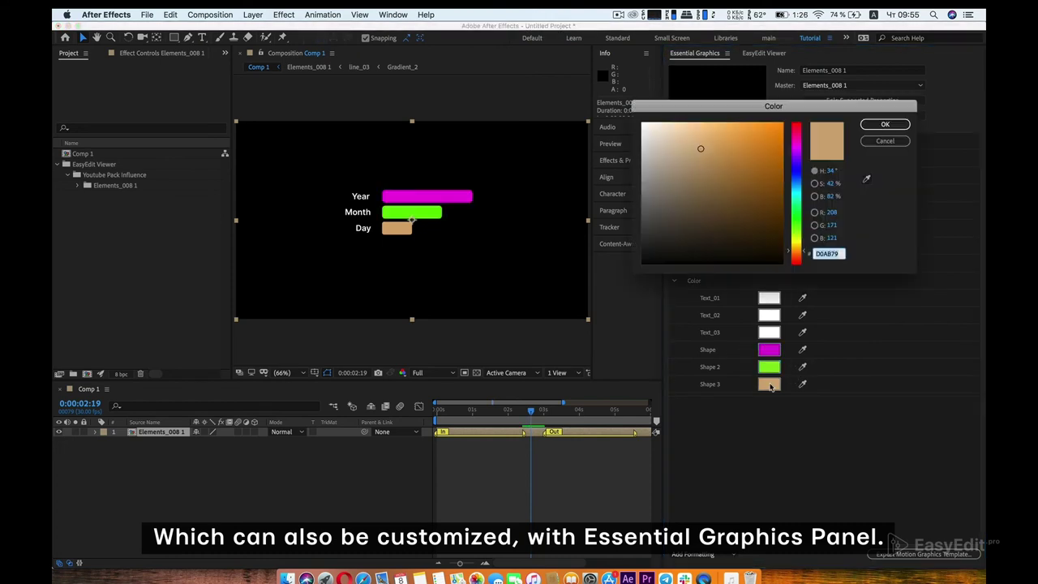
click(795, 180)
click(884, 124)
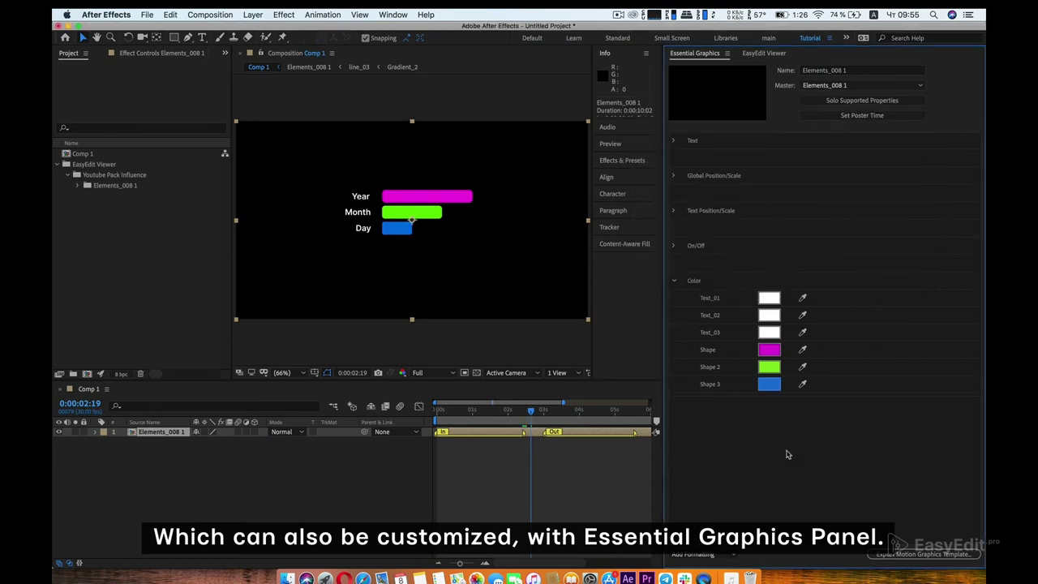
click(681, 282)
Step: Shift the Year, Month and Day labels left of the bars, with Month at X 660
click(674, 211)
click(767, 228)
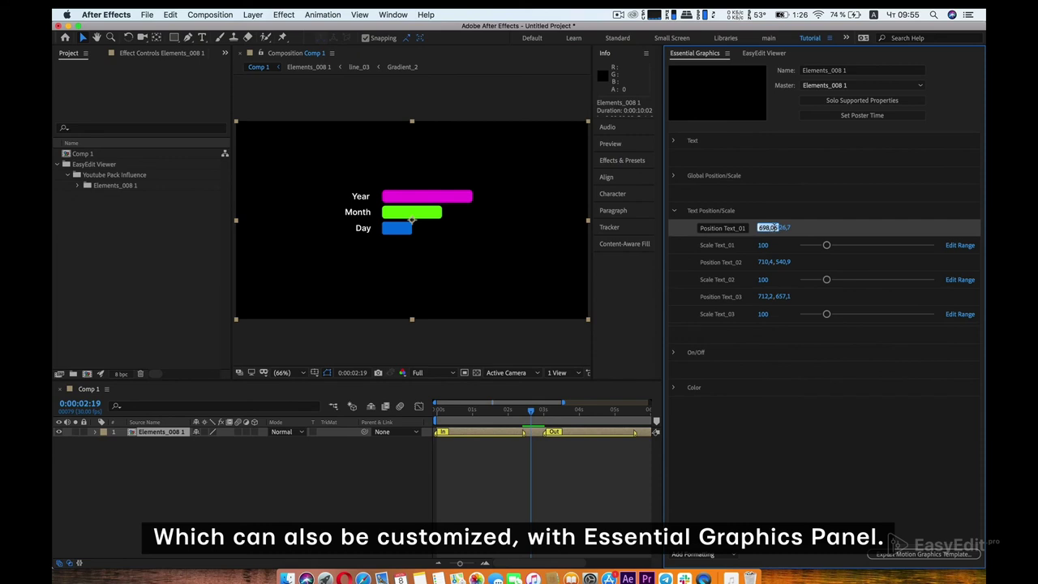
click(767, 261)
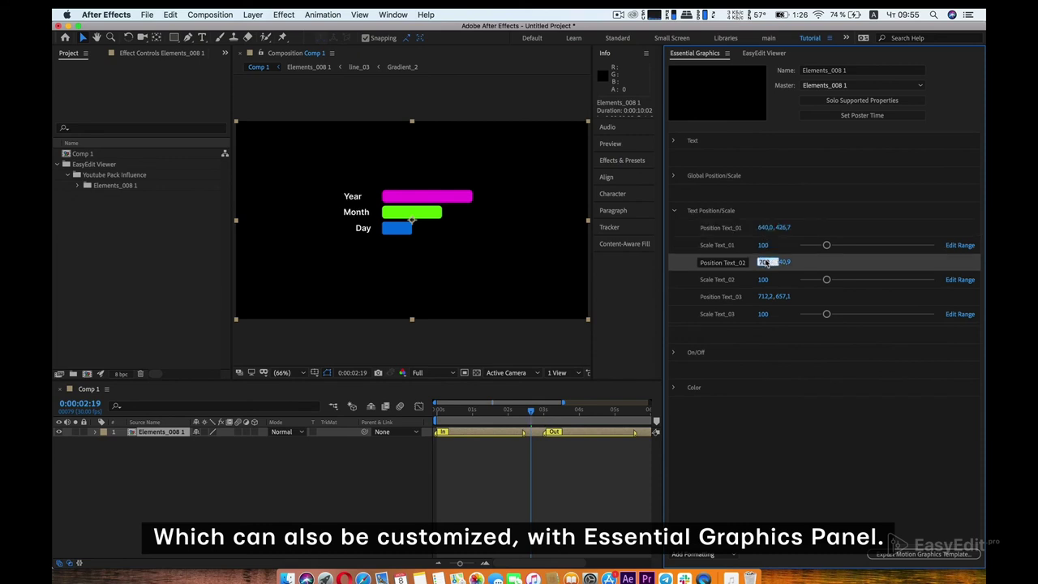
text(660)
click(764, 297)
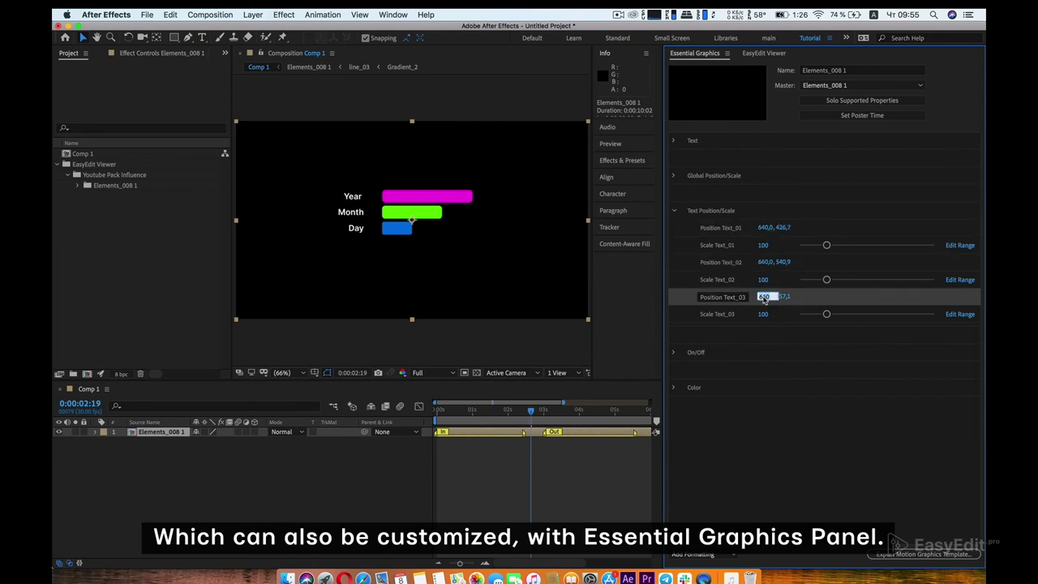
click(777, 392)
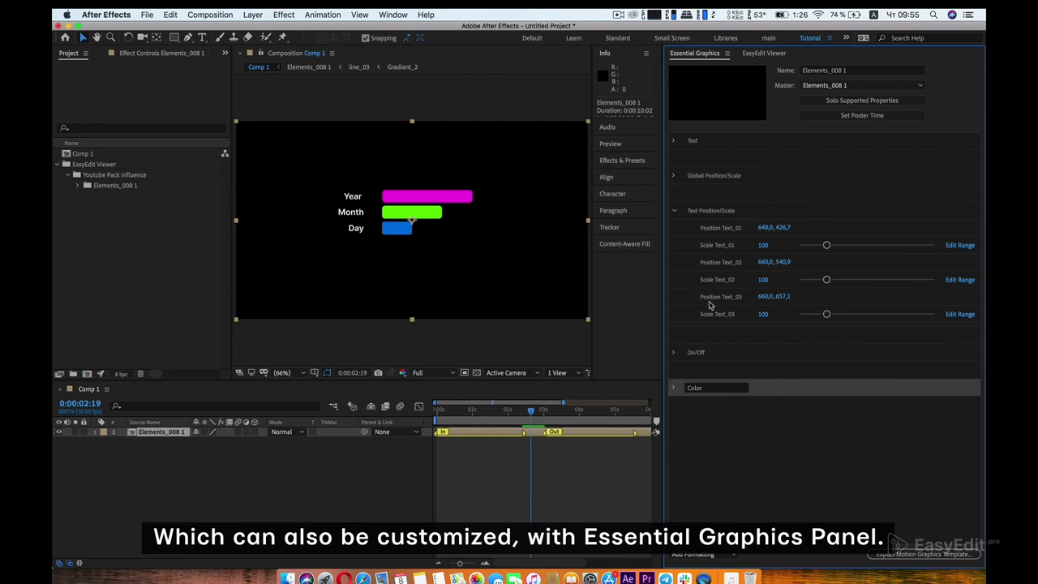
click(675, 213)
Step: Nudge the chart's Out marker slightly later and preview the animation
drag(544, 437, 561, 436)
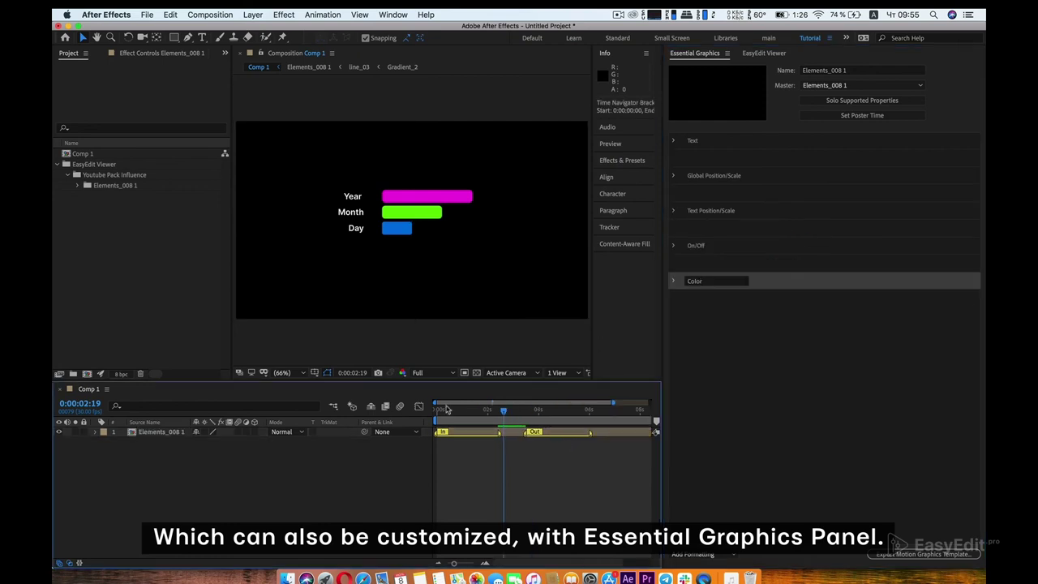
click(440, 412)
key(space)
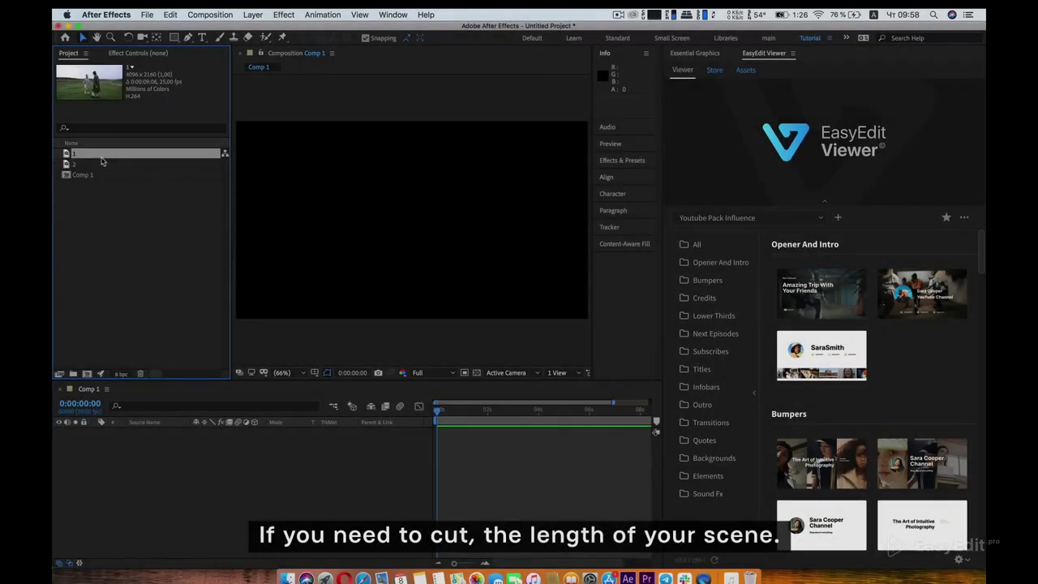
Step: Scale the video to fill the frame and trim clip 2 to start at 0:00:01:00
scroll(490, 339, down, 2)
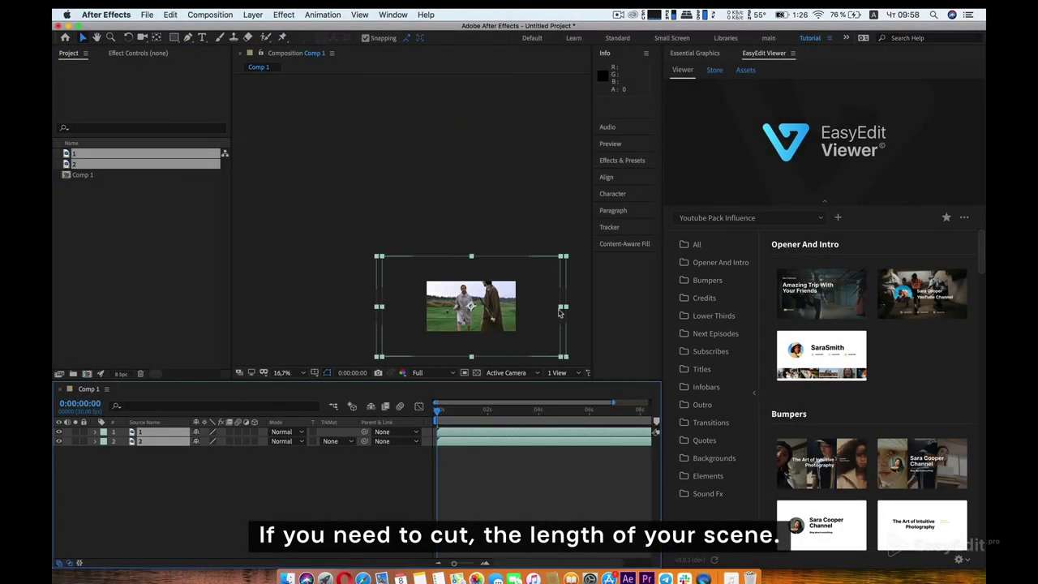
drag(570, 311, 509, 309)
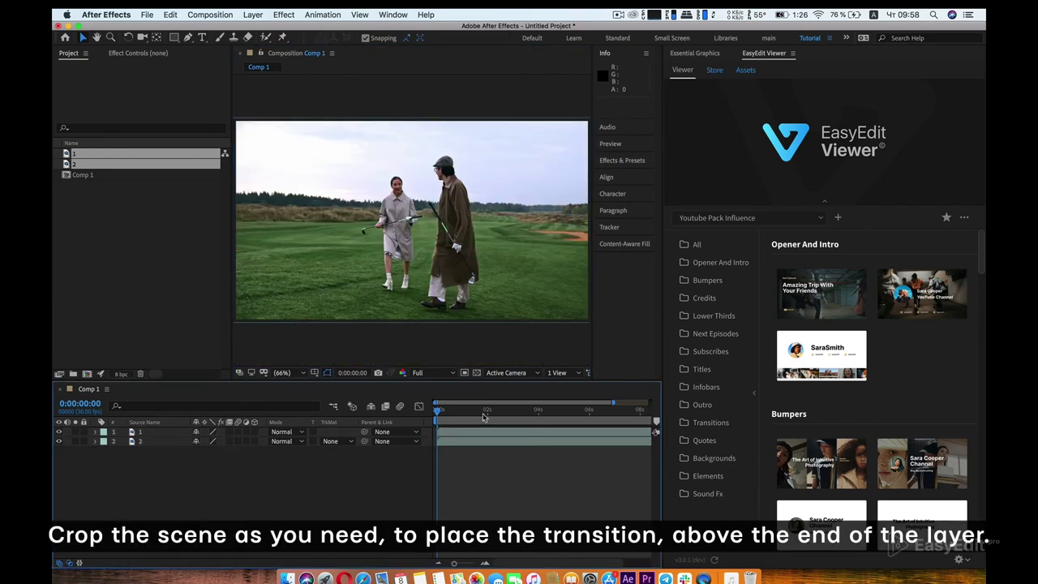
click(464, 411)
drag(464, 415, 462, 416)
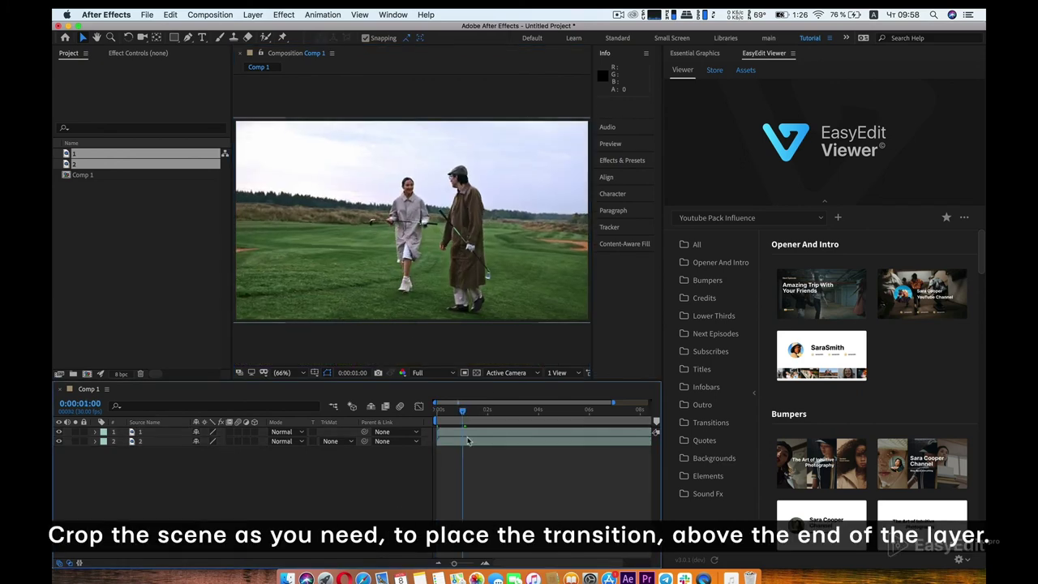
click(470, 436)
click(475, 441)
key(alt+bracketleft)
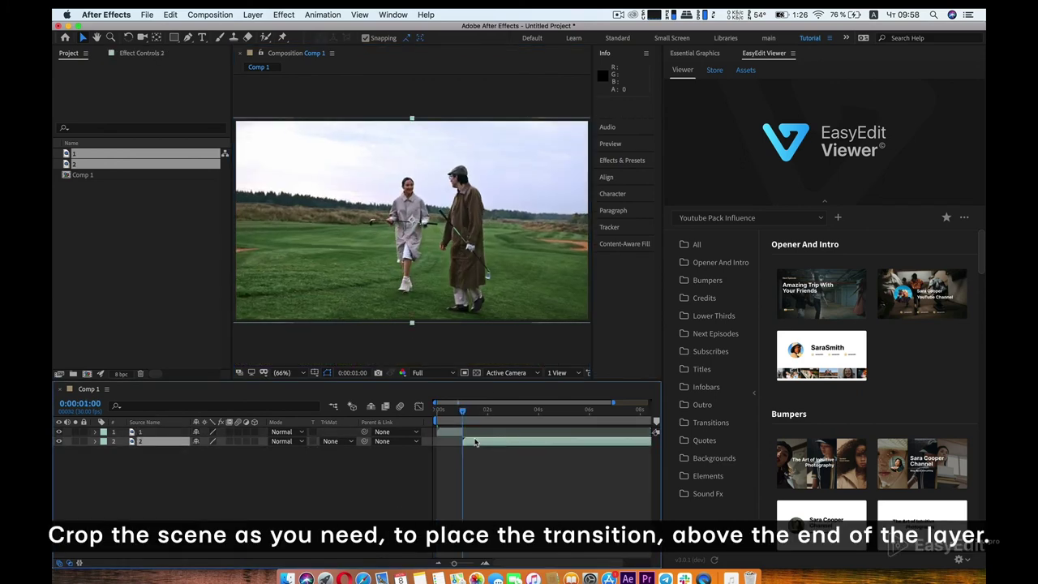
click(463, 457)
click(714, 422)
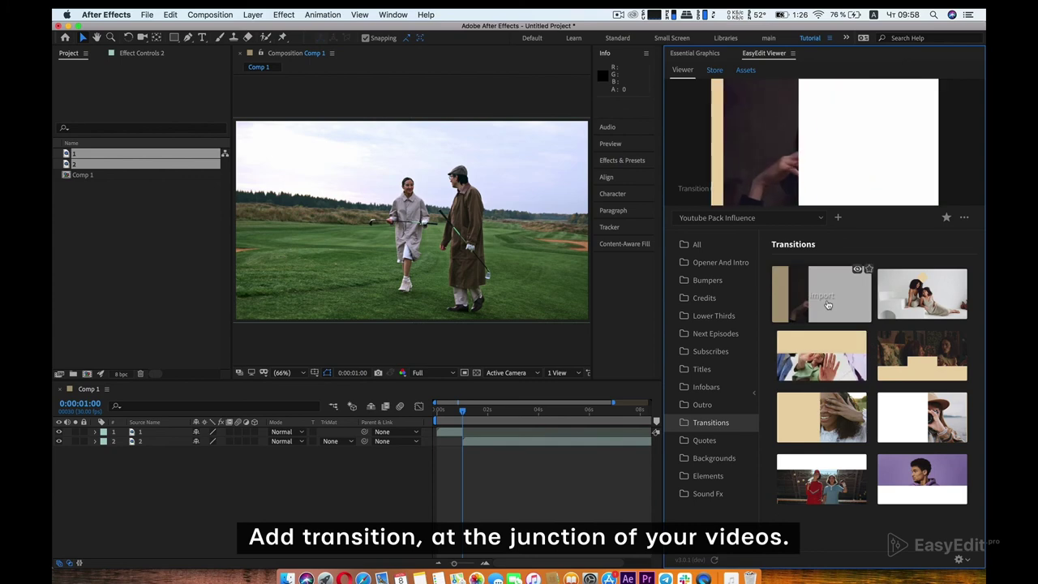
Step: Drop Transition_01 at the clip junction, preview it, then delete the transition layer
drag(820, 293, 572, 439)
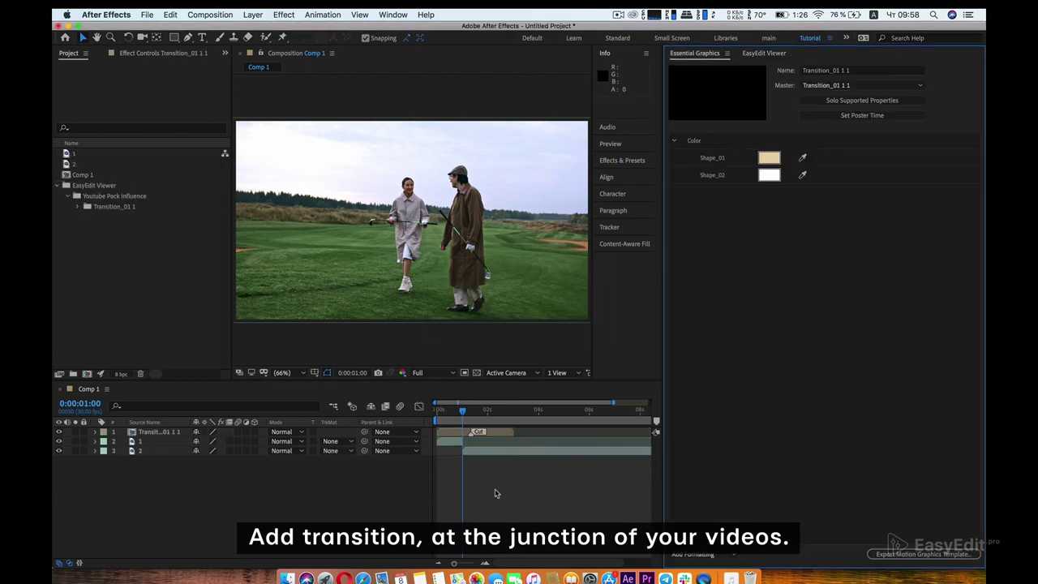
click(485, 442)
key(semicolon)
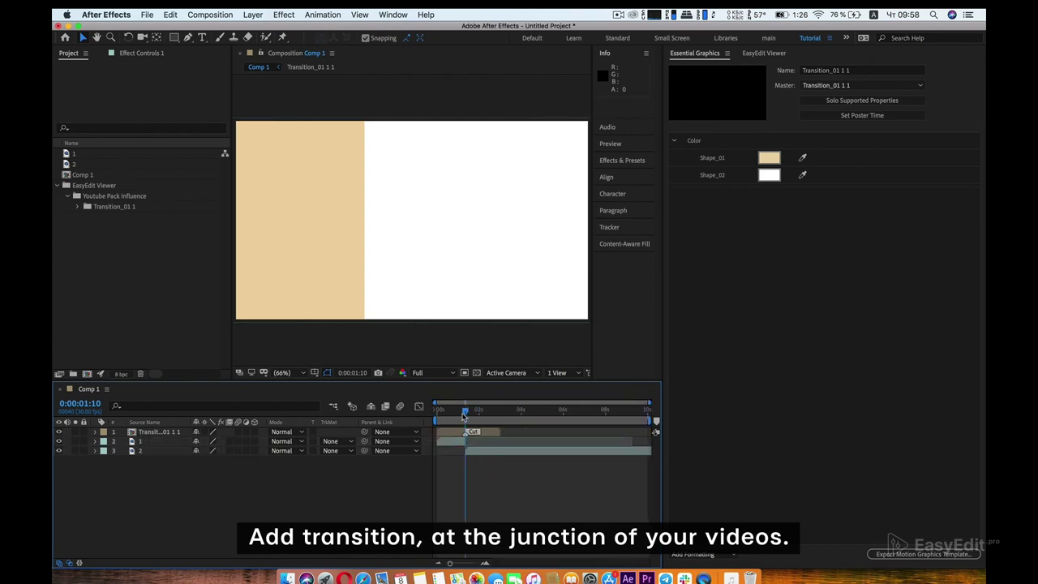
drag(464, 416, 434, 414)
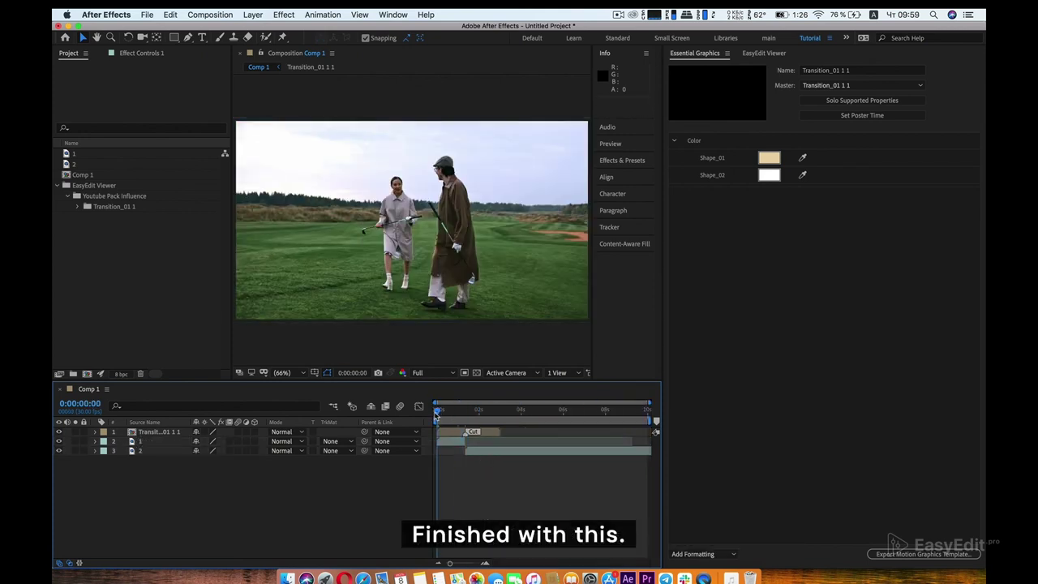
key(space)
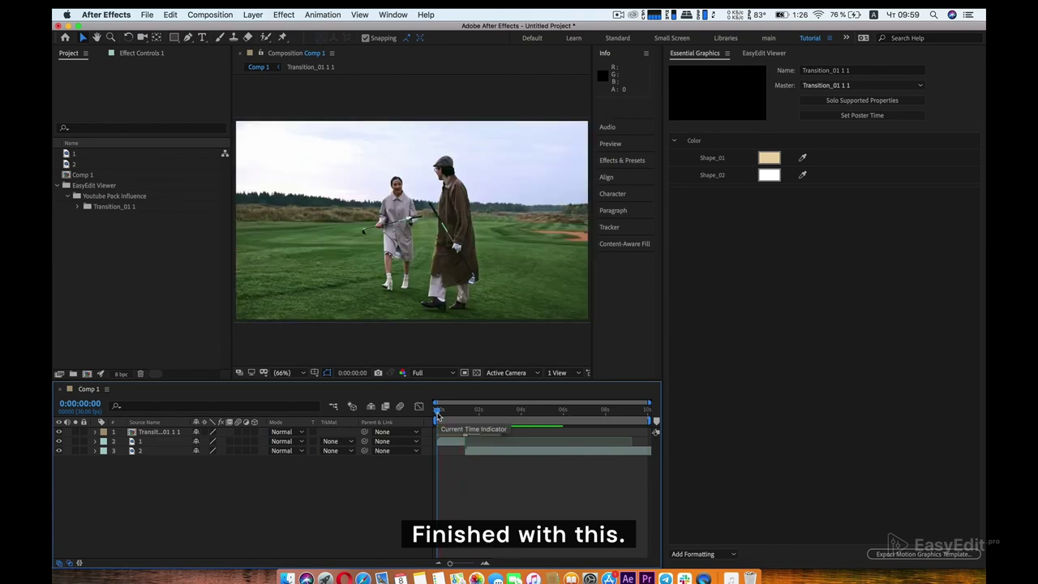
click(444, 434)
key(Delete)
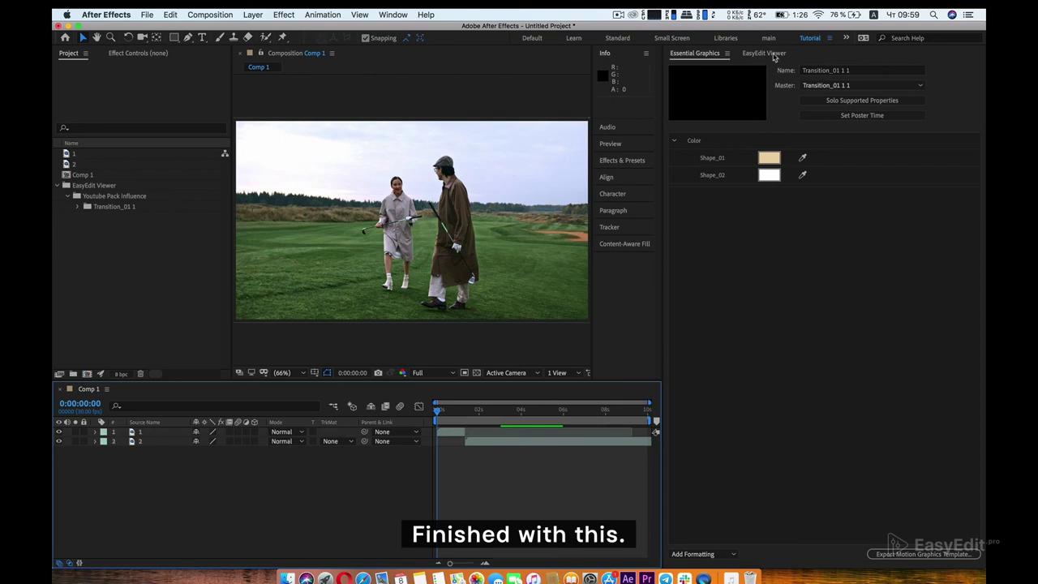
click(764, 52)
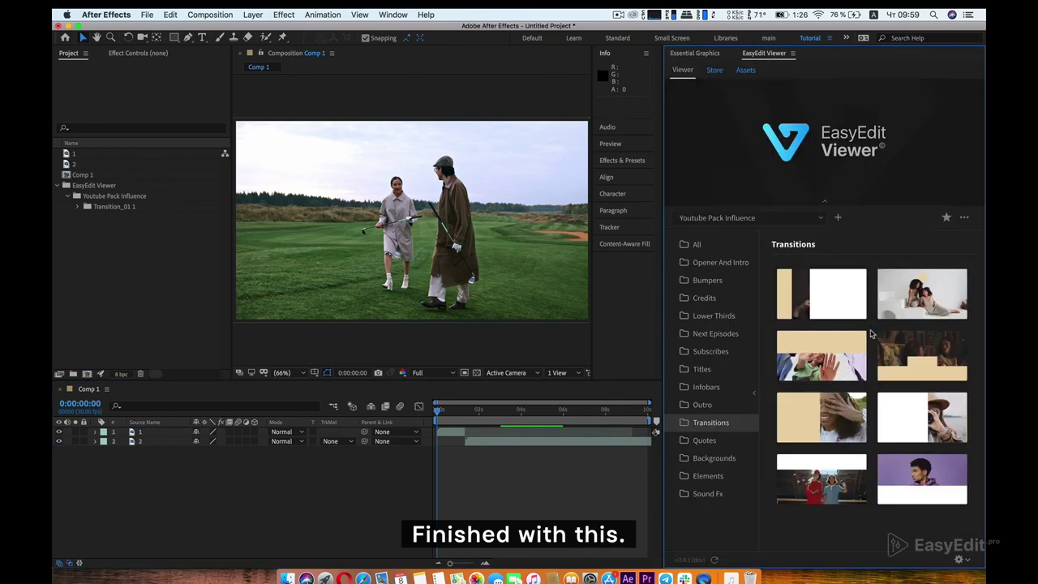
Step: Import Transition_02, trim clip 2 to start at two seconds, and preview the joined clips
click(908, 300)
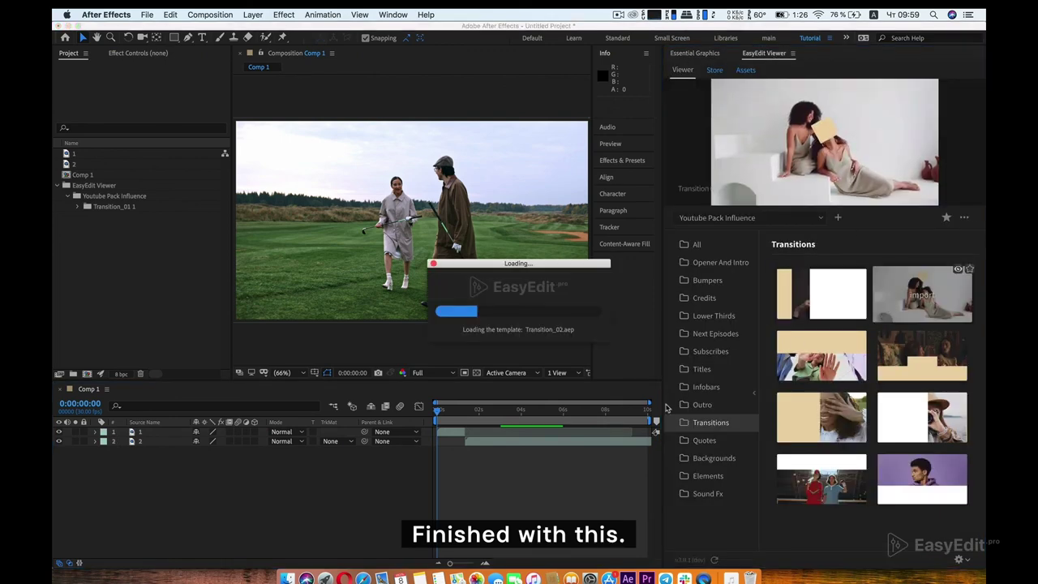
click(497, 496)
key(k)
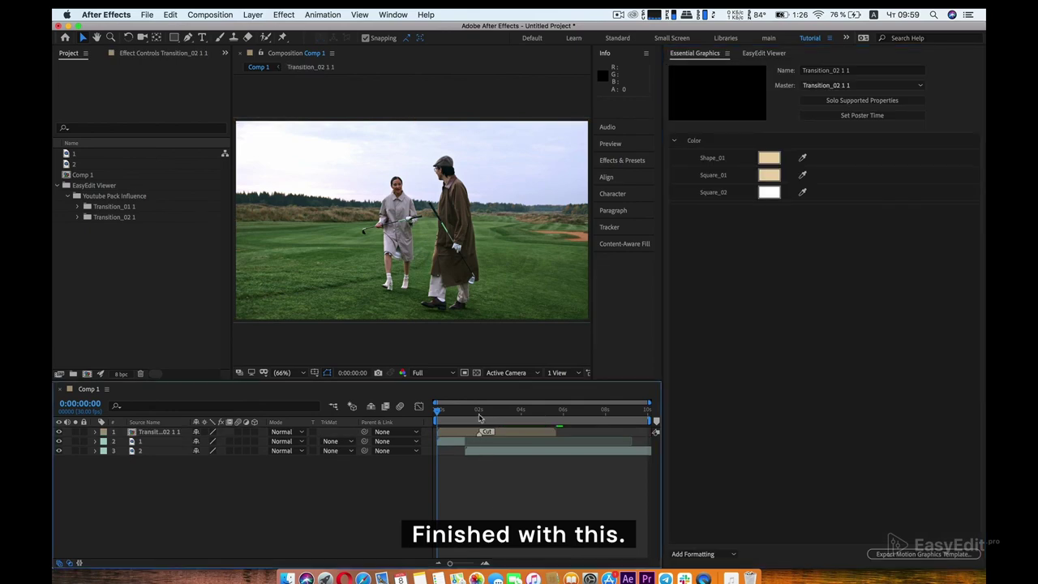
click(497, 452)
key(alt+bracketleft)
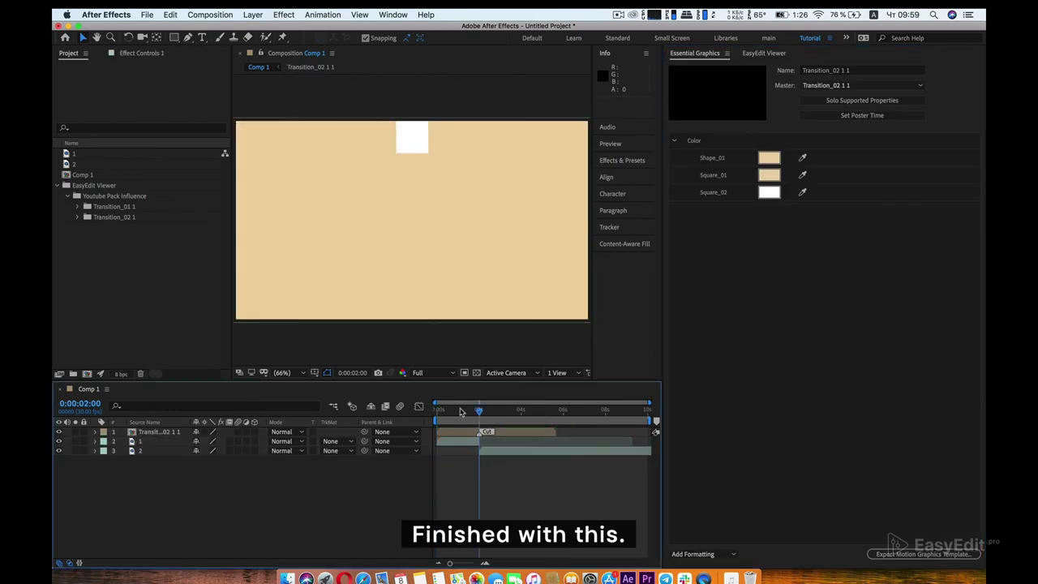
click(438, 411)
key(space)
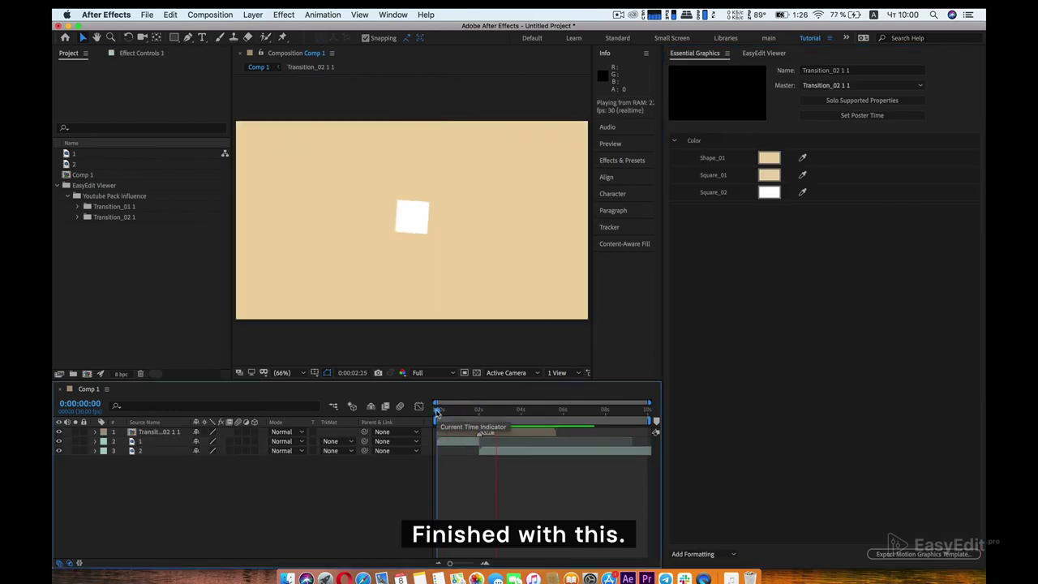